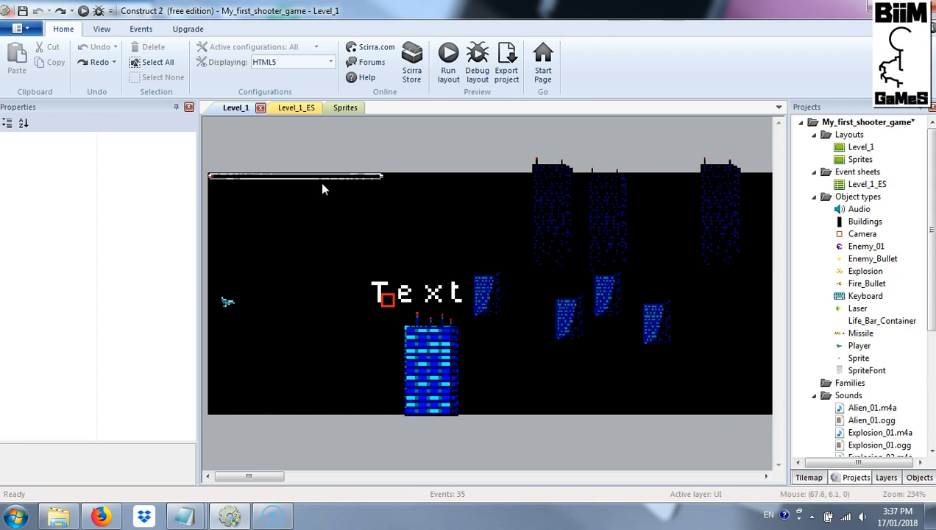
# Rename the object type Sprite to Life_Bar in the project.
pyautogui.click(859, 358)
pyautogui.rightClick(865, 361)
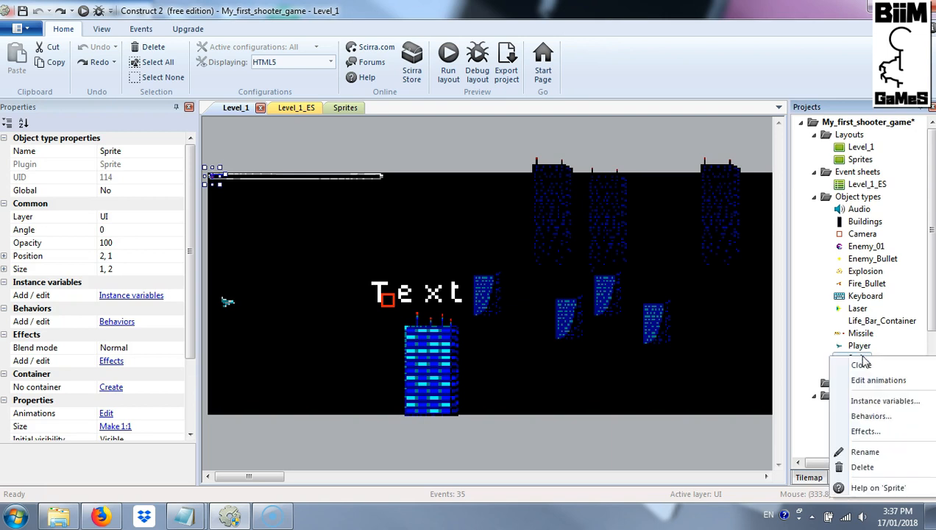
pyautogui.click(867, 452)
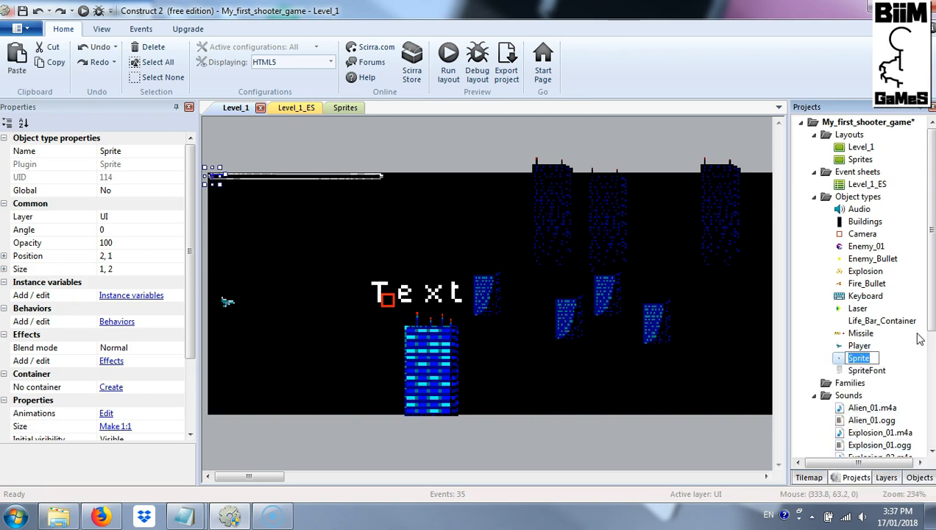
pyautogui.write('L')
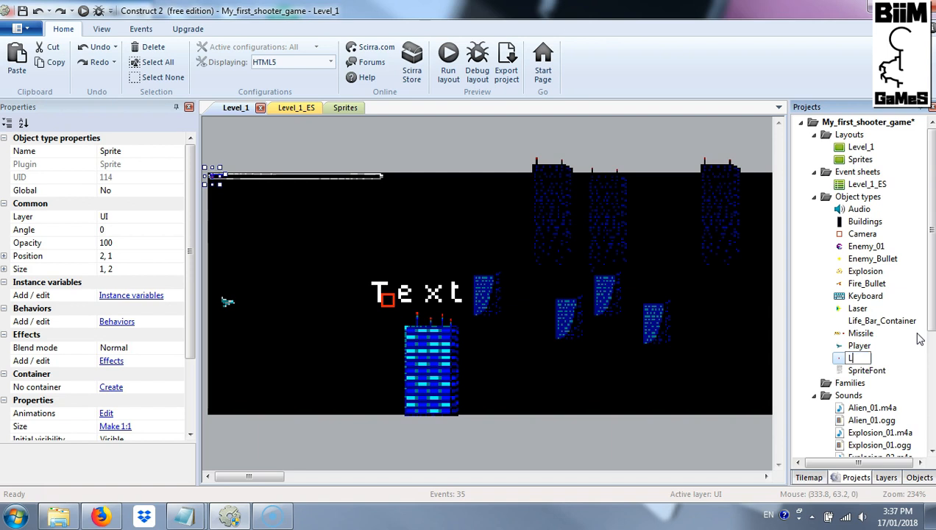
pyautogui.write('ife_Bar')
pyautogui.press('Return')
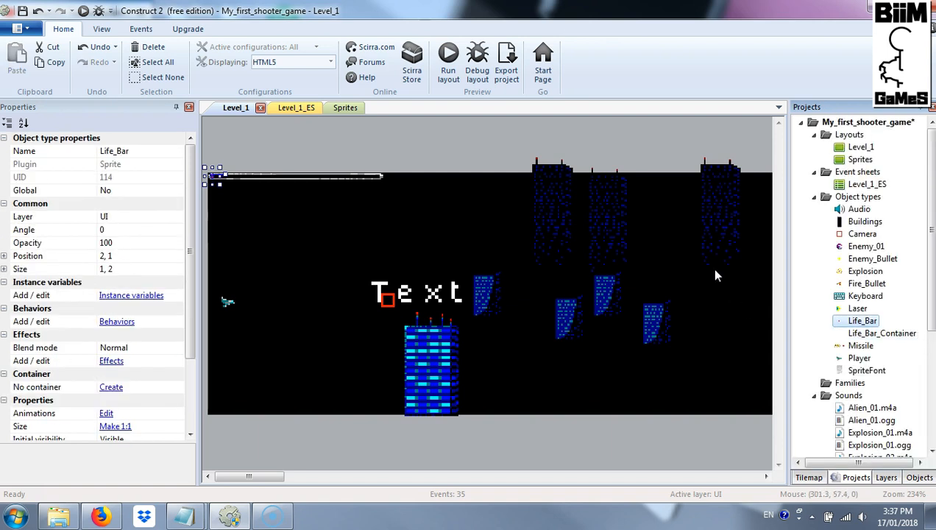
# Insert a new Sprite object into the blank area of the Sprites layout, below the existing sprites.
pyautogui.click(344, 107)
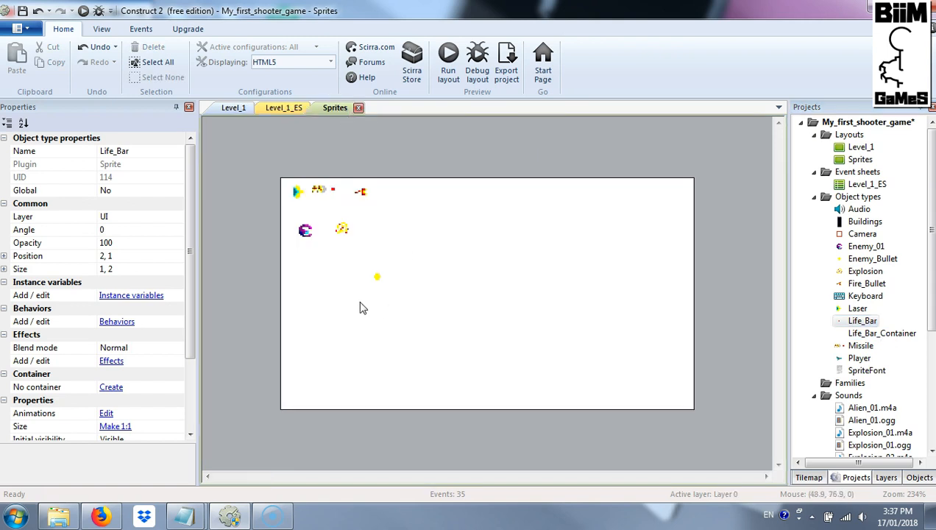
pyautogui.rightClick(332, 314)
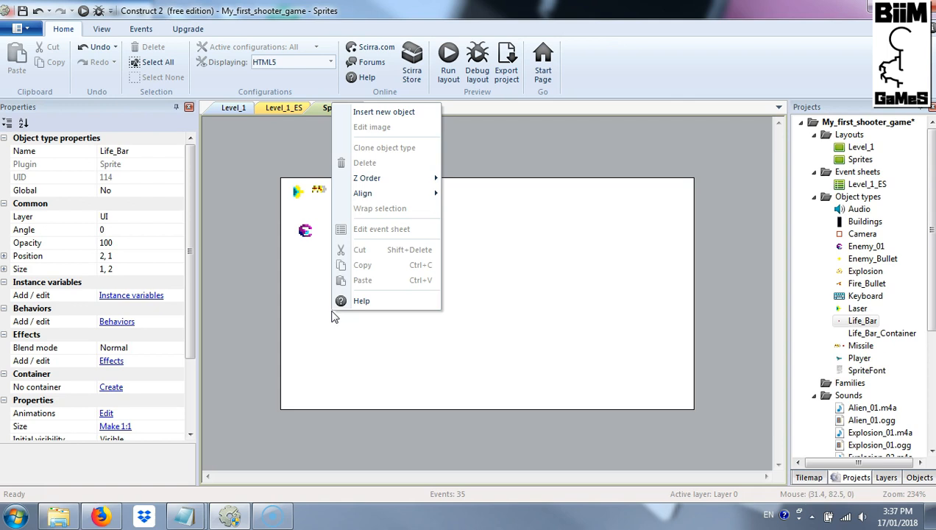
pyautogui.click(387, 112)
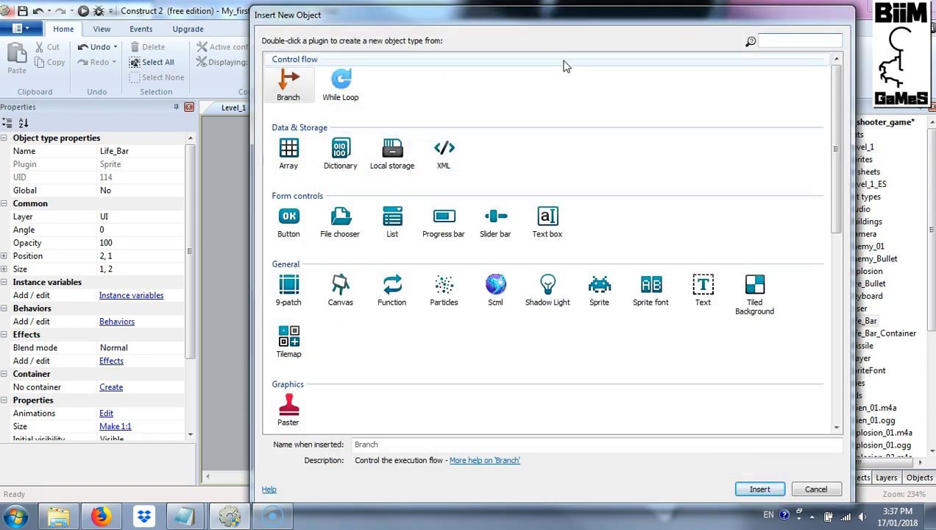
pyautogui.doubleClick(599, 287)
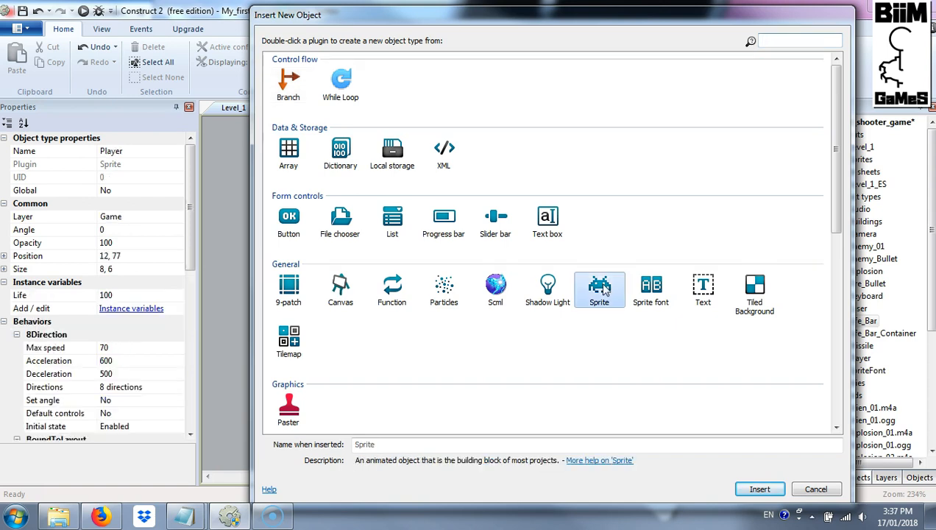
pyautogui.click(335, 278)
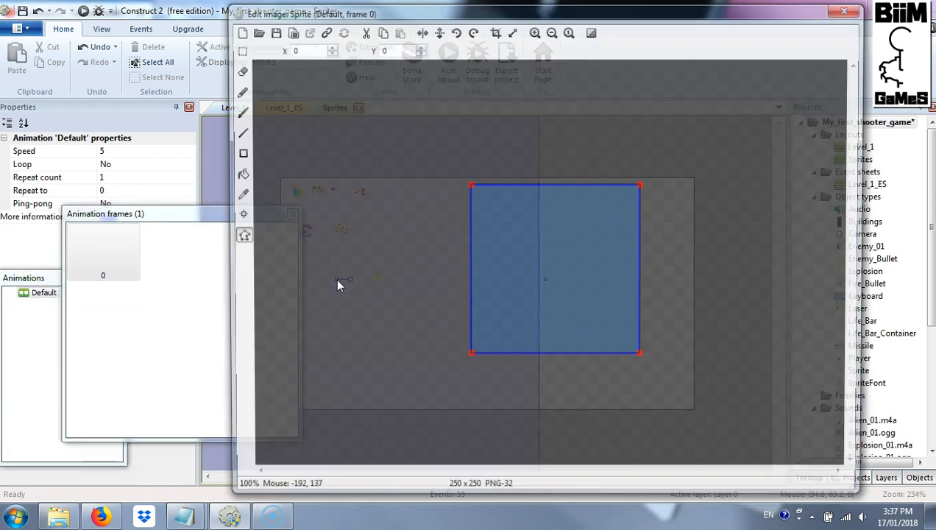
# Import all images from Power_Up_01_1.png to Power_Up_06_2.png as frames of the Default animation and delete the blank frame 0.
pyautogui.rightClick(119, 344)
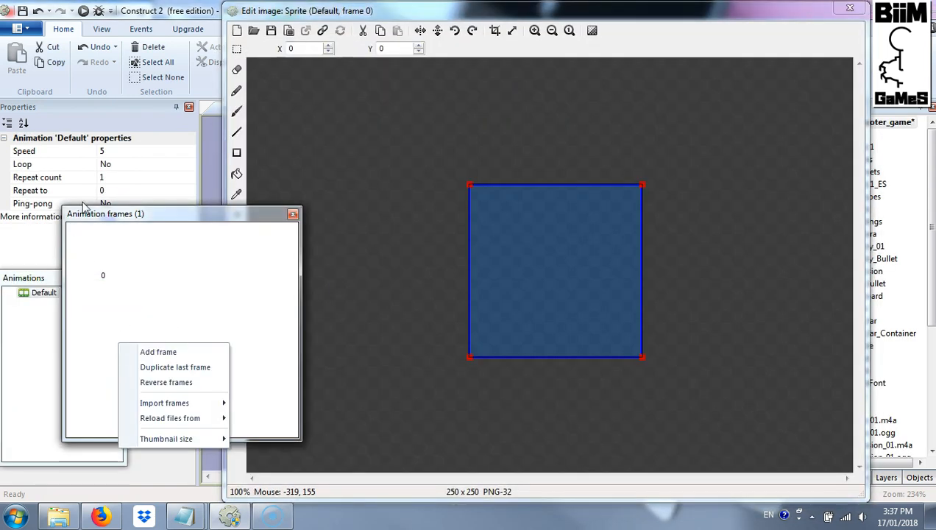
pyautogui.moveTo(199, 404)
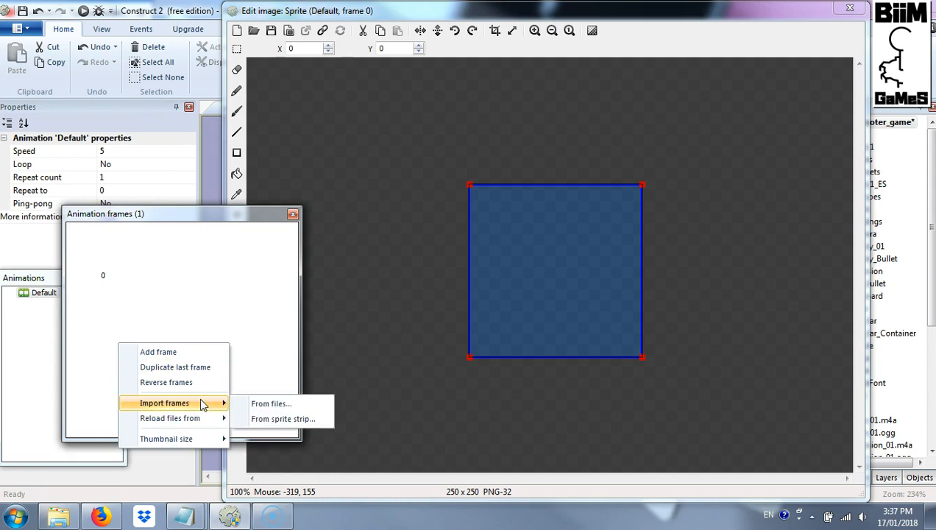
pyautogui.click(291, 405)
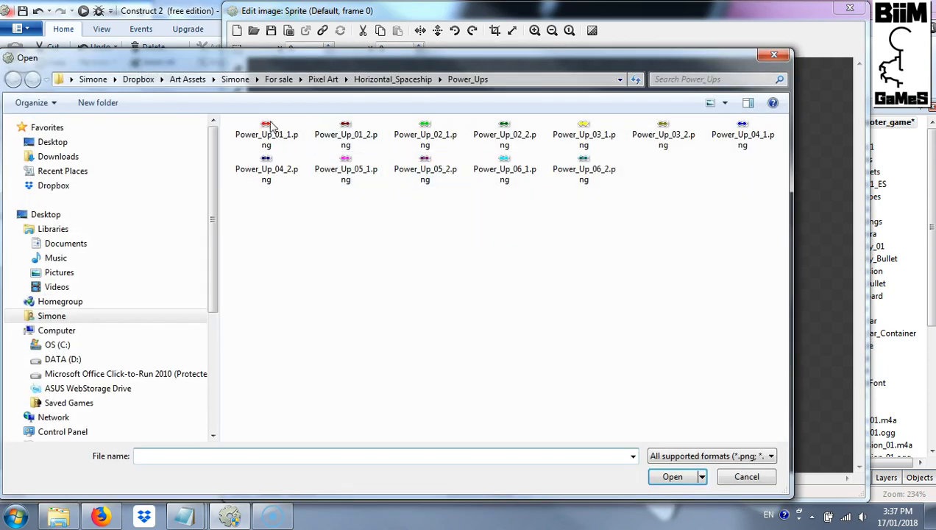
pyautogui.click(267, 131)
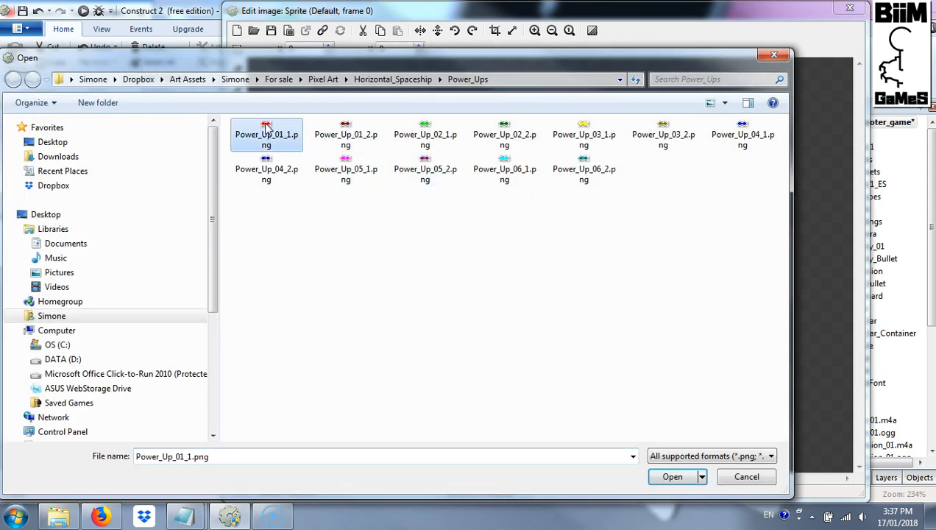
pyautogui.keyDown('shift'); pyautogui.click(595, 175); pyautogui.keyUp('shift')
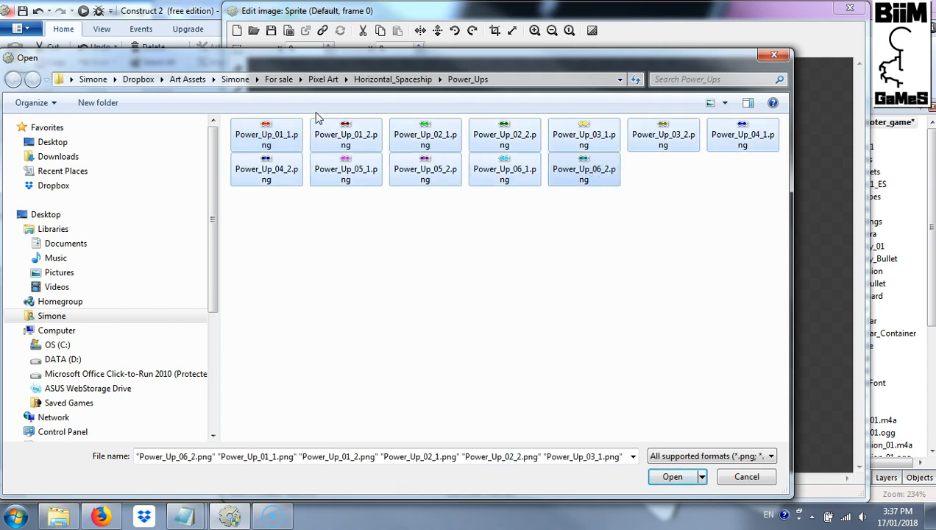
pyautogui.click(681, 483)
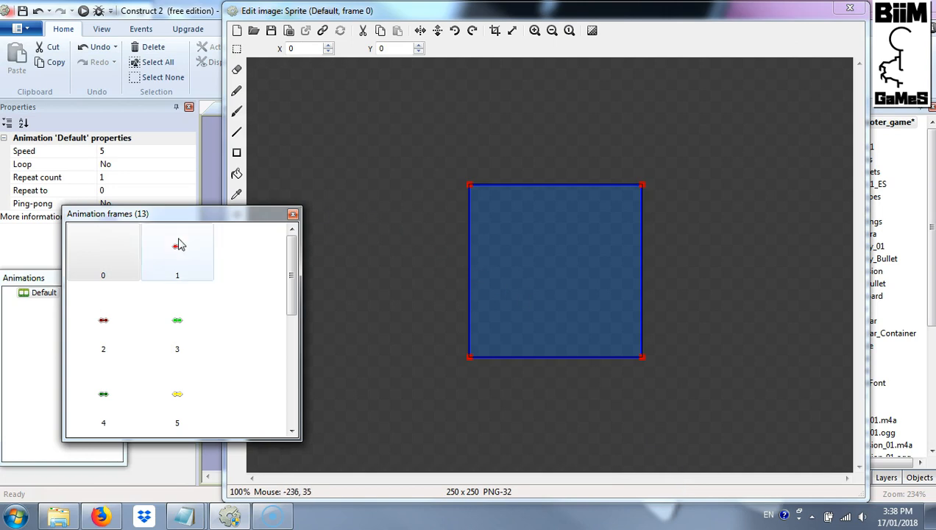
pyautogui.click(107, 245)
pyautogui.press('Delete')
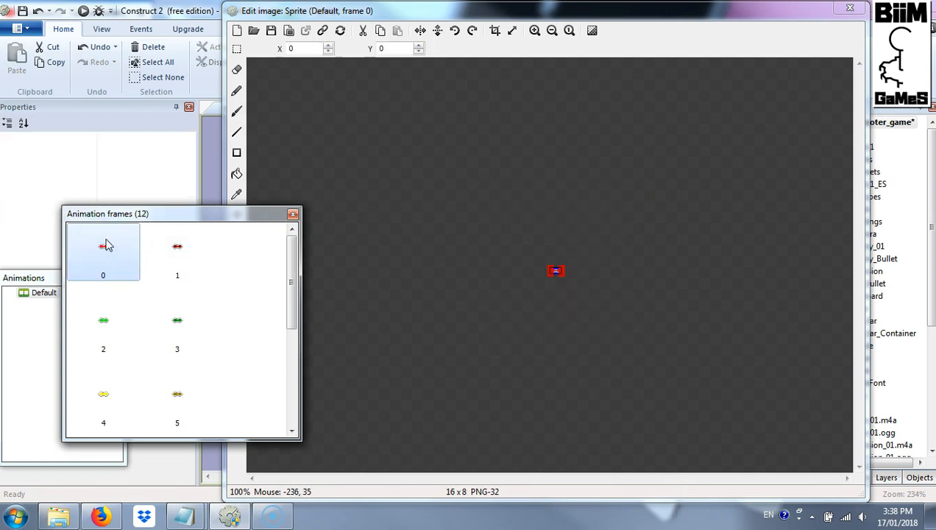
# Examine the enlarged red and green power-up frames and check where their origin point lies.
pyautogui.click(534, 33)
pyautogui.click(533, 31)
pyautogui.click(534, 31)
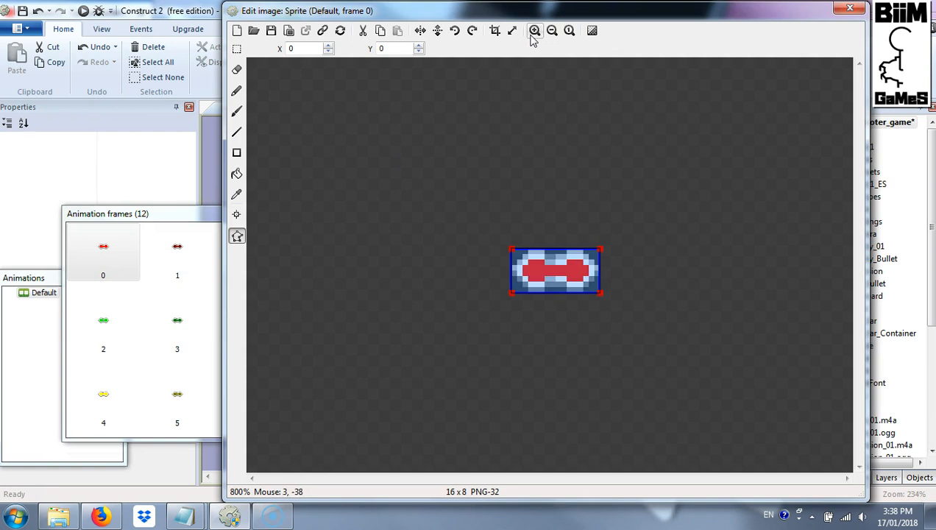
pyautogui.click(188, 250)
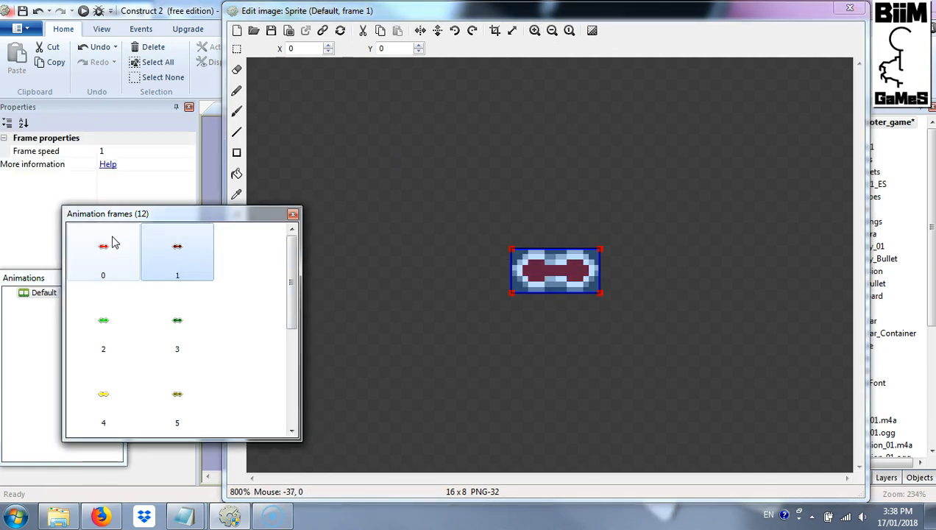
pyautogui.moveTo(216, 215); pyautogui.dragTo(154, 269)
pyautogui.click(237, 214)
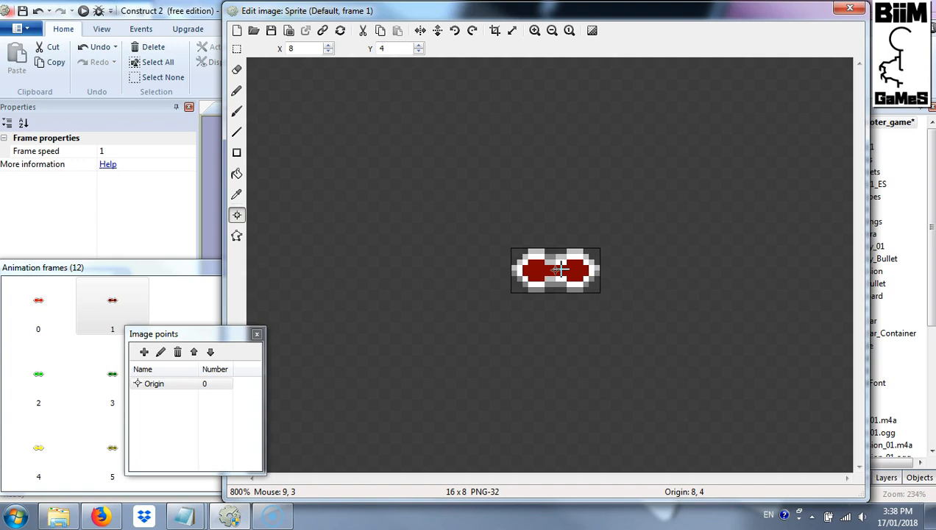
pyautogui.click(35, 323)
pyautogui.click(37, 377)
pyautogui.click(110, 378)
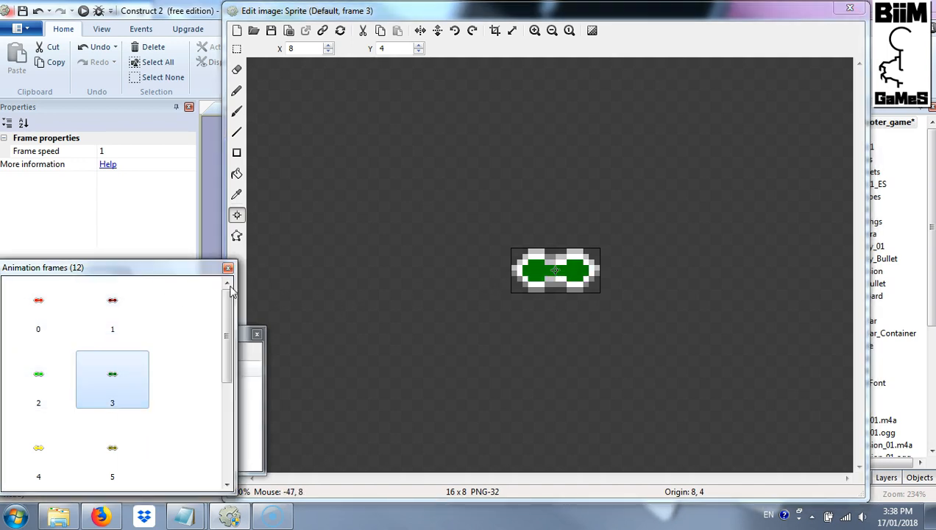
pyautogui.moveTo(202, 270); pyautogui.dragTo(196, 153)
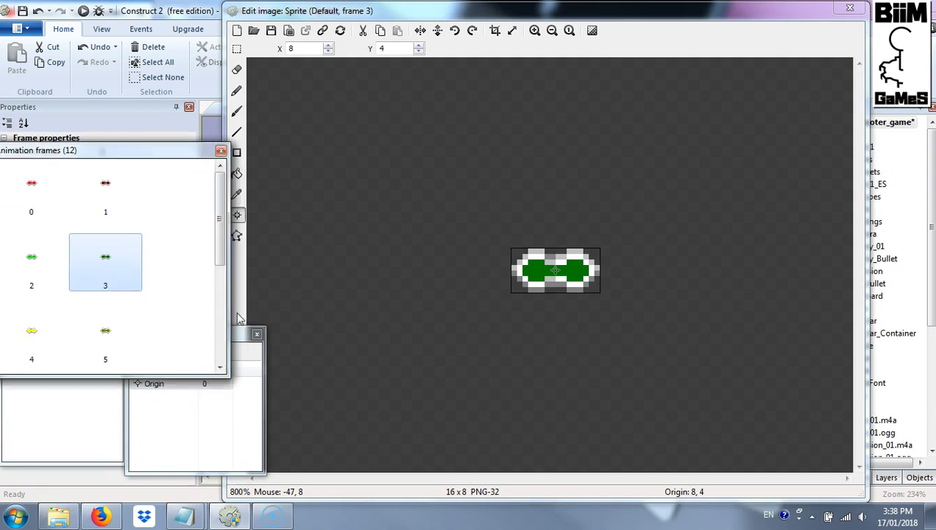
pyautogui.click(243, 336)
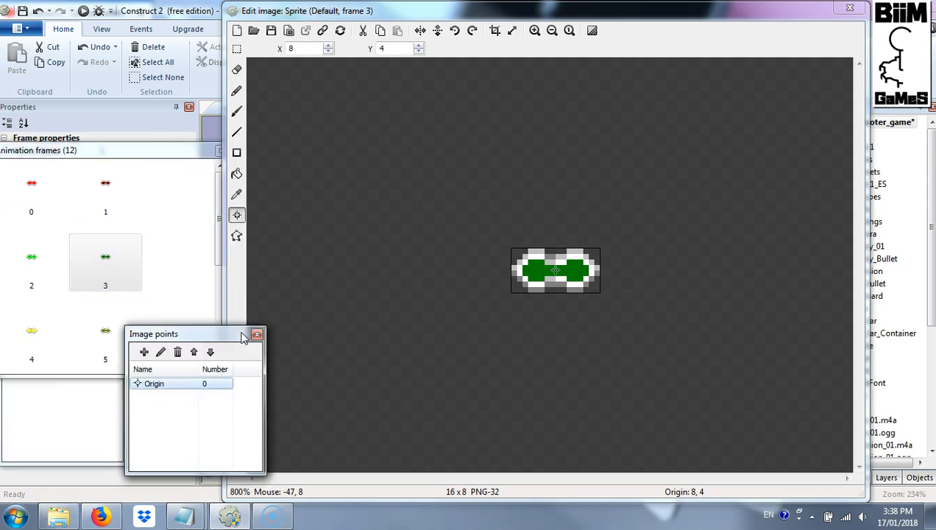
pyautogui.rightClick(157, 385)
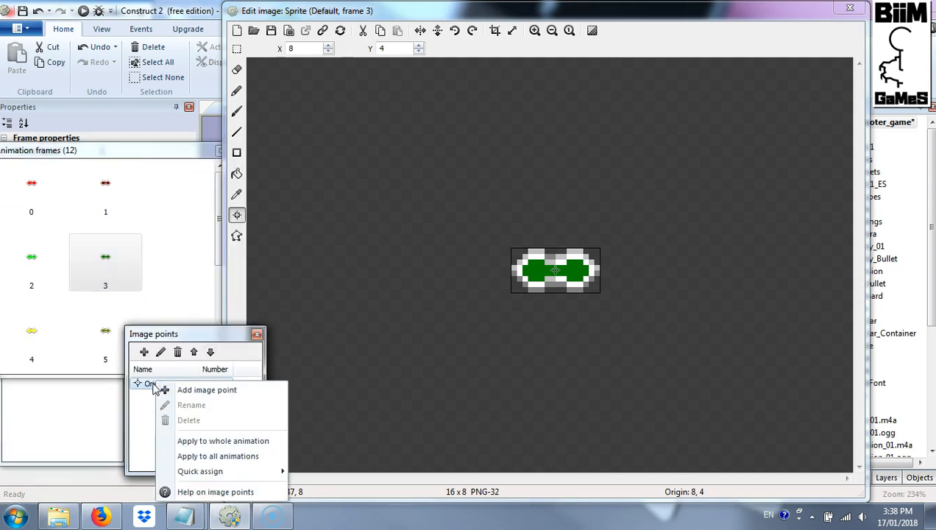
pyautogui.click(153, 384)
pyautogui.rightClick(155, 387)
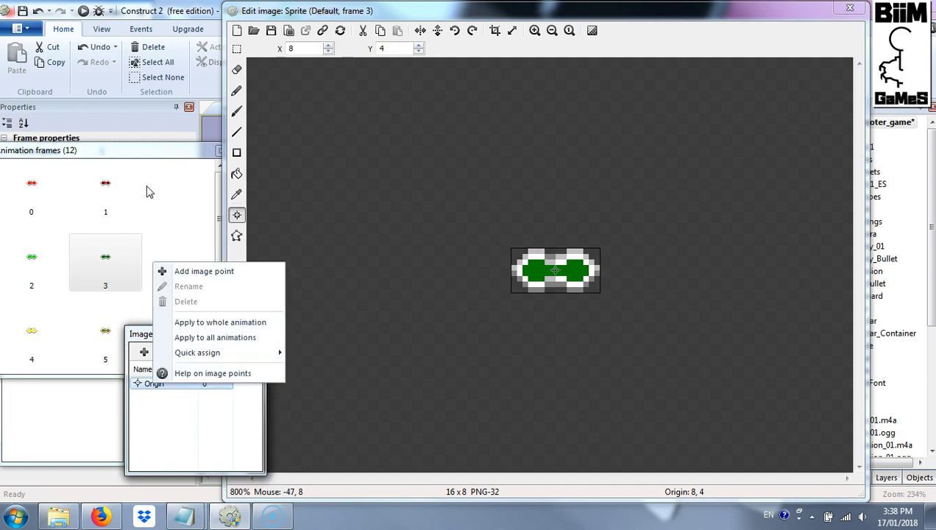
# Duplicate the Default animation and name the copy Life.
pyautogui.click(64, 439)
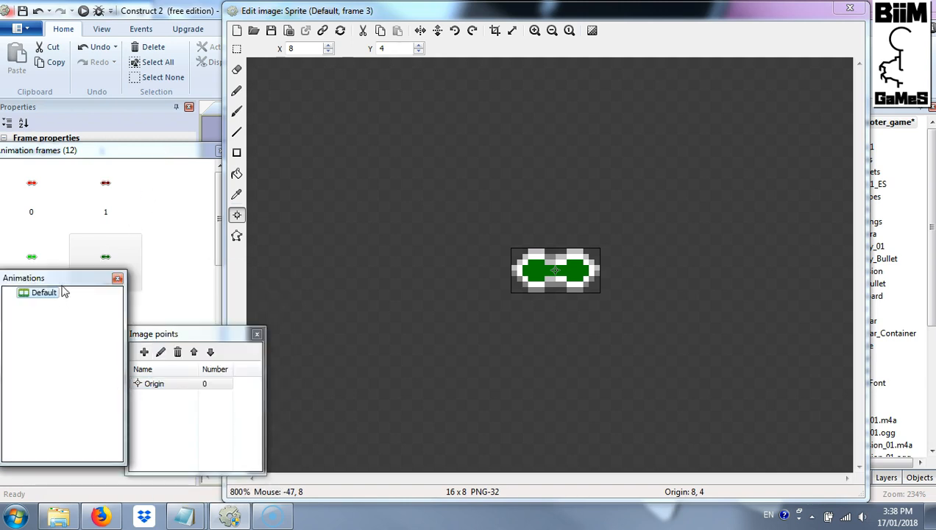
pyautogui.rightClick(41, 298)
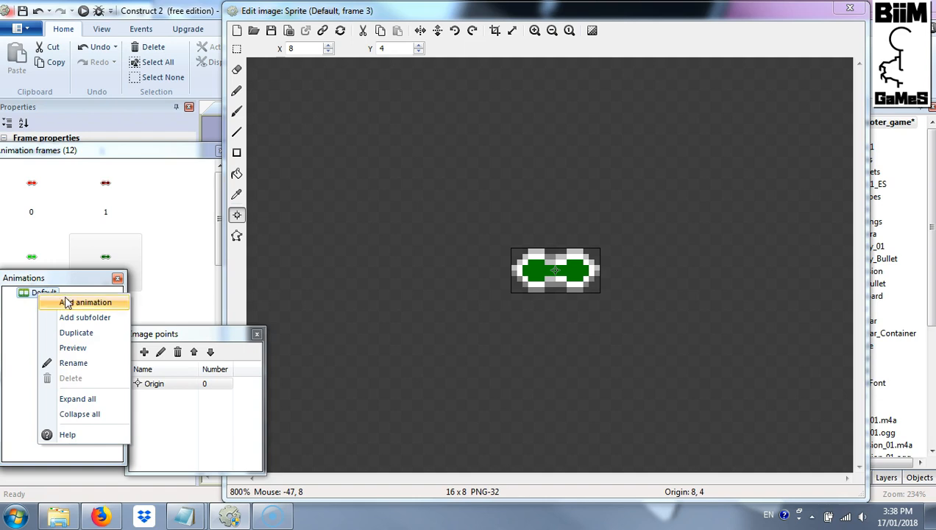
pyautogui.click(80, 333)
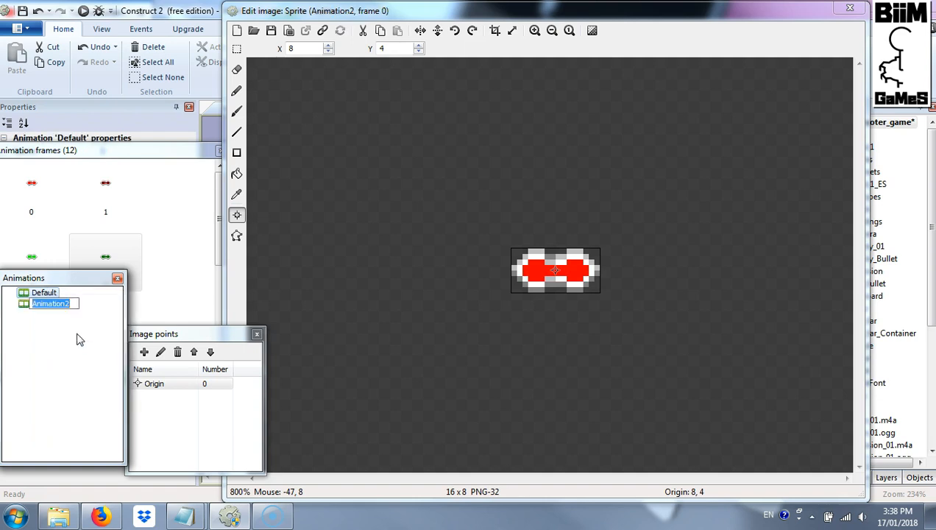
pyautogui.write('1')
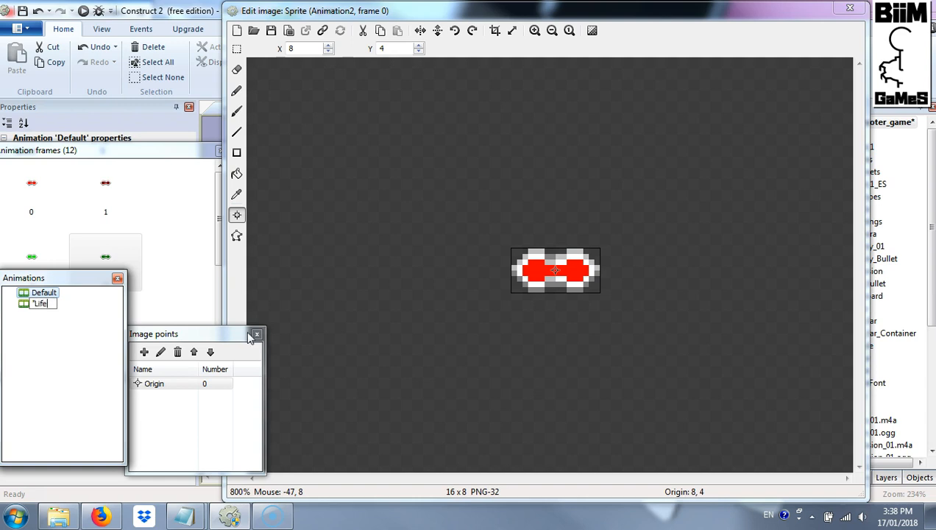
pyautogui.press('Return')
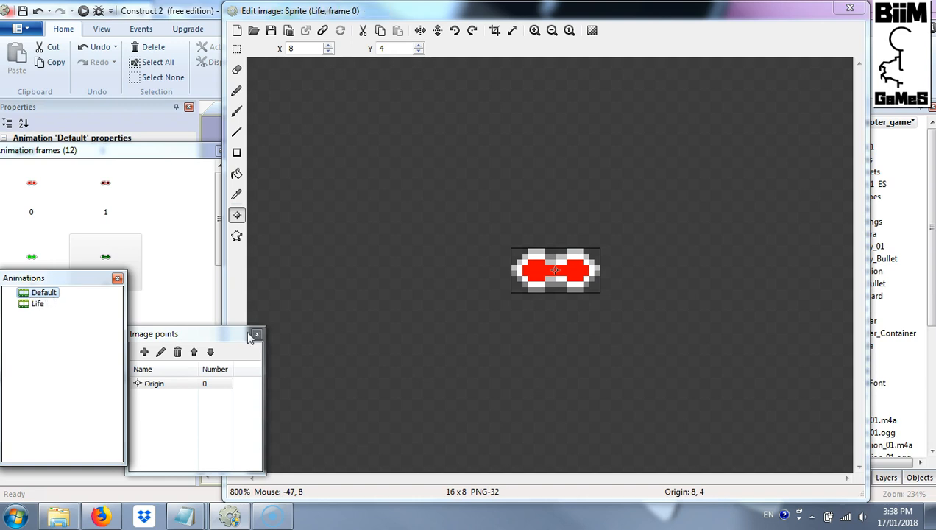
# In the Life animation, delete every frame except the bright red and dark red ones, and close the image editor.
pyautogui.click(34, 304)
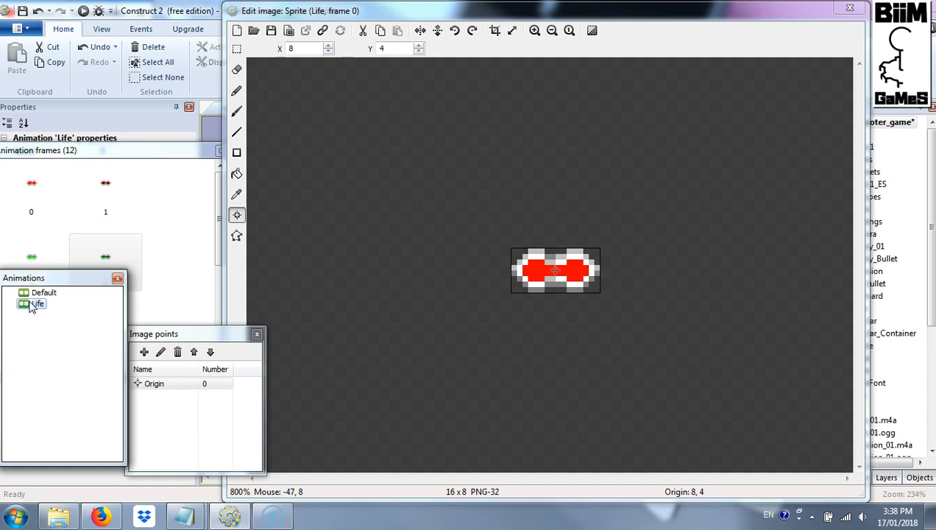
pyautogui.click(83, 168)
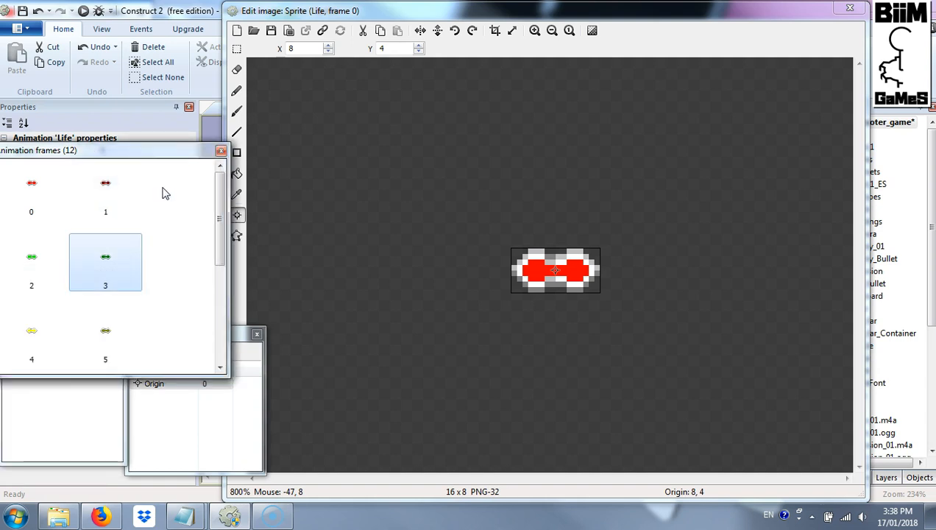
pyautogui.click(33, 197)
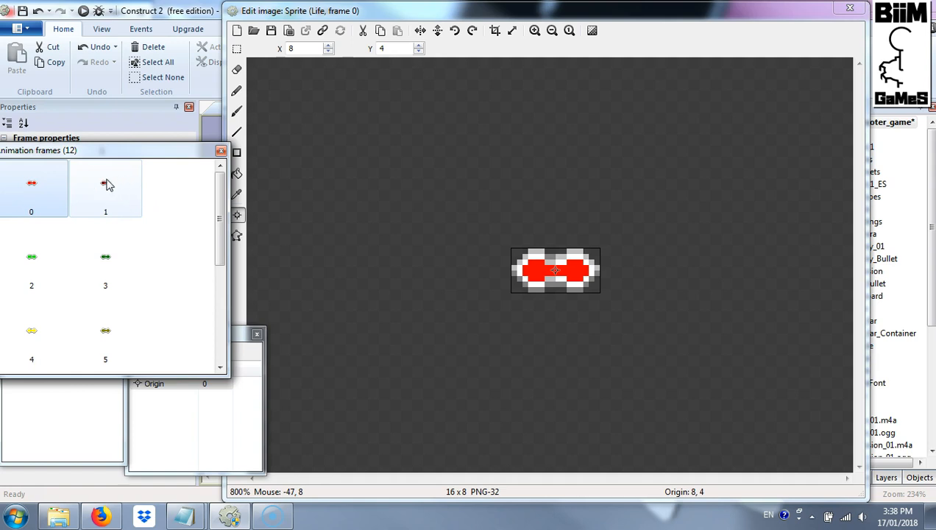
pyautogui.click(108, 185)
pyautogui.click(32, 189)
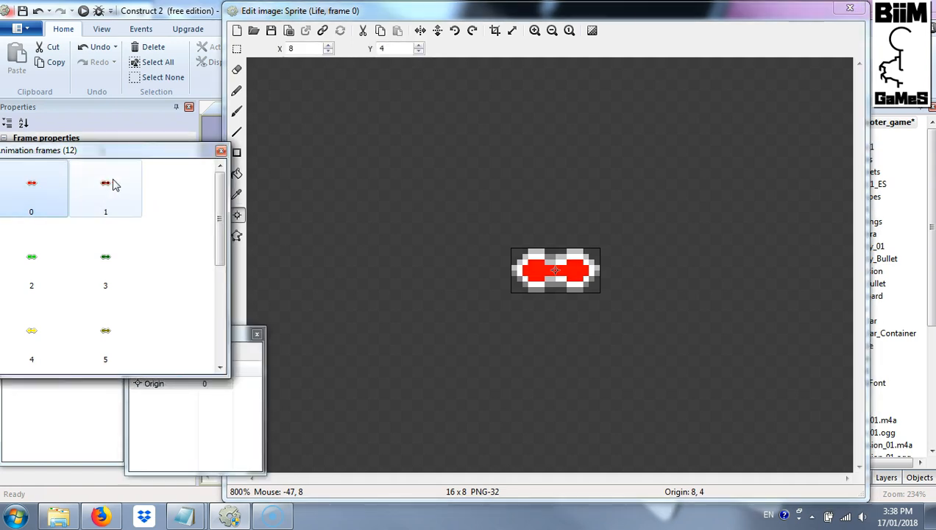
pyautogui.click(113, 185)
pyautogui.click(43, 250)
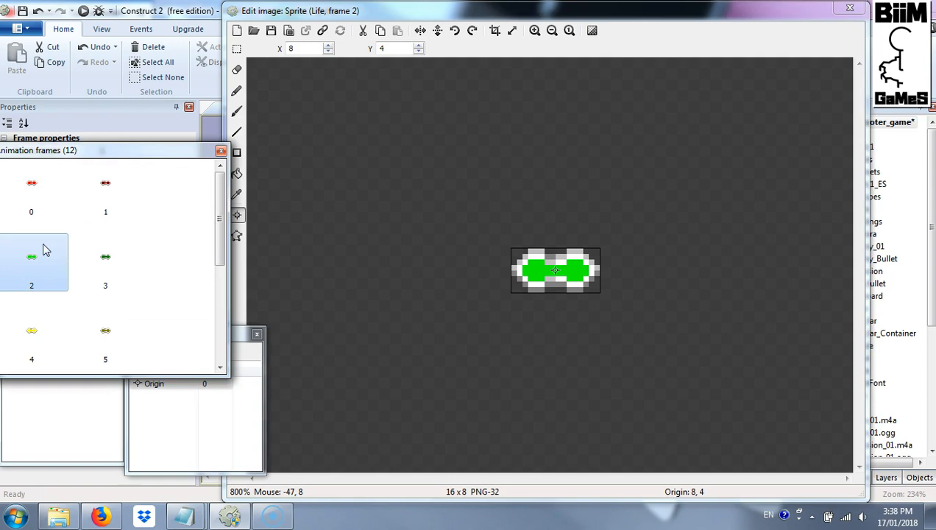
pyautogui.press('Delete')
pyautogui.press('Delete')
pyautogui.press('Delete')
pyautogui.press('Delete')
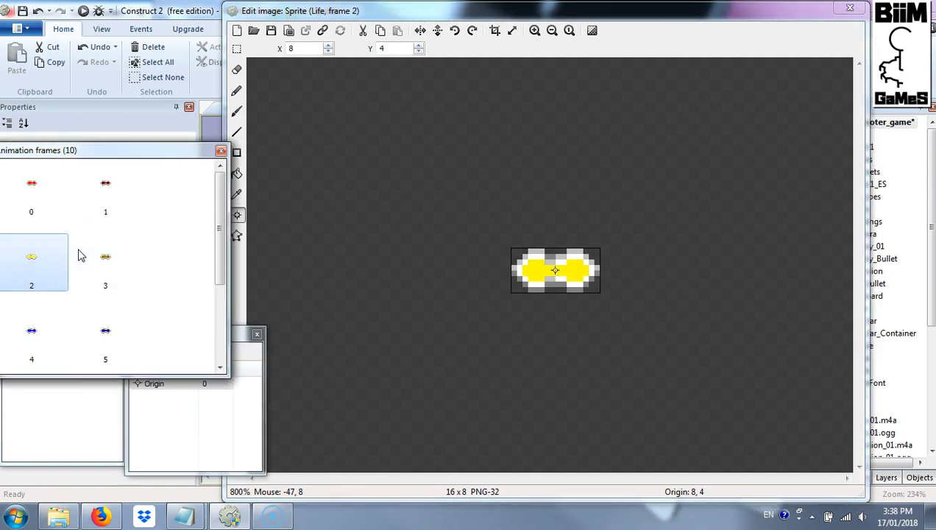
pyautogui.press('Delete')
pyautogui.press('Delete')
pyautogui.press('Delete')
pyautogui.press('Delete')
pyautogui.press('Delete')
pyautogui.press('Delete')
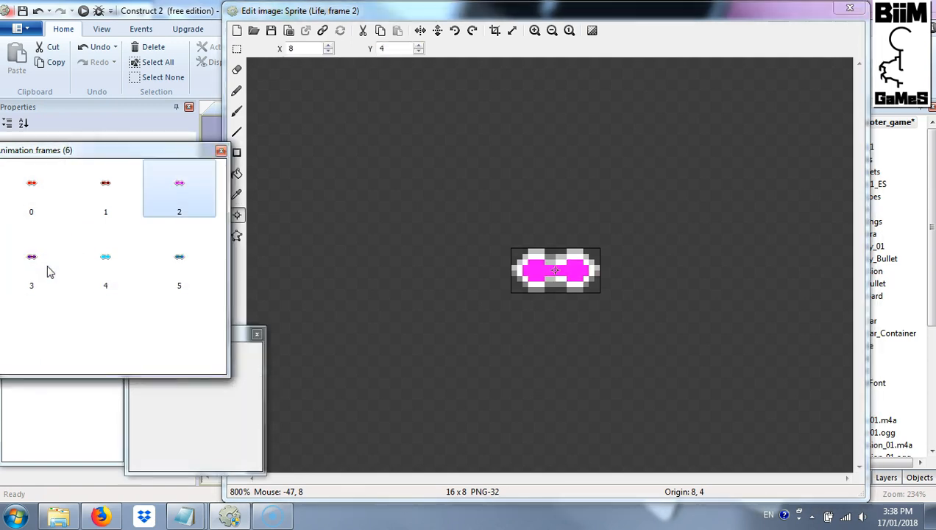
pyautogui.press('Delete')
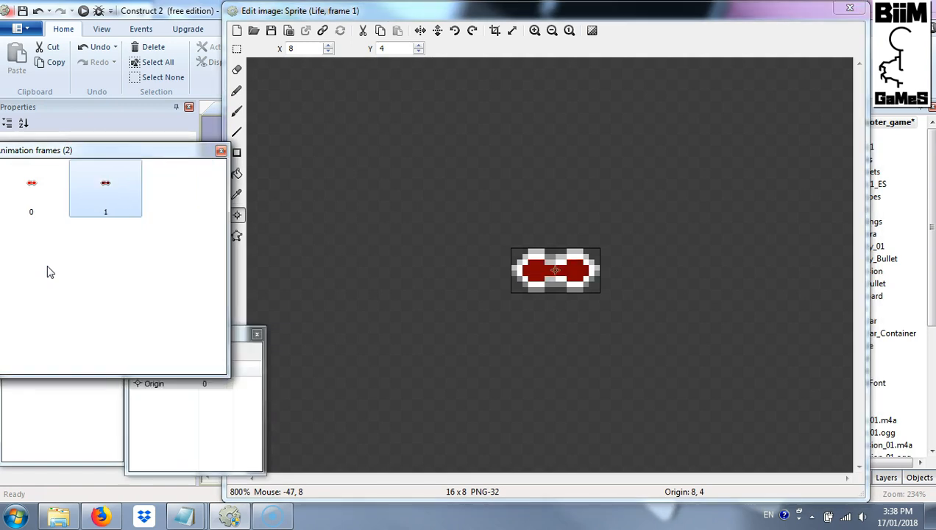
pyautogui.click(221, 152)
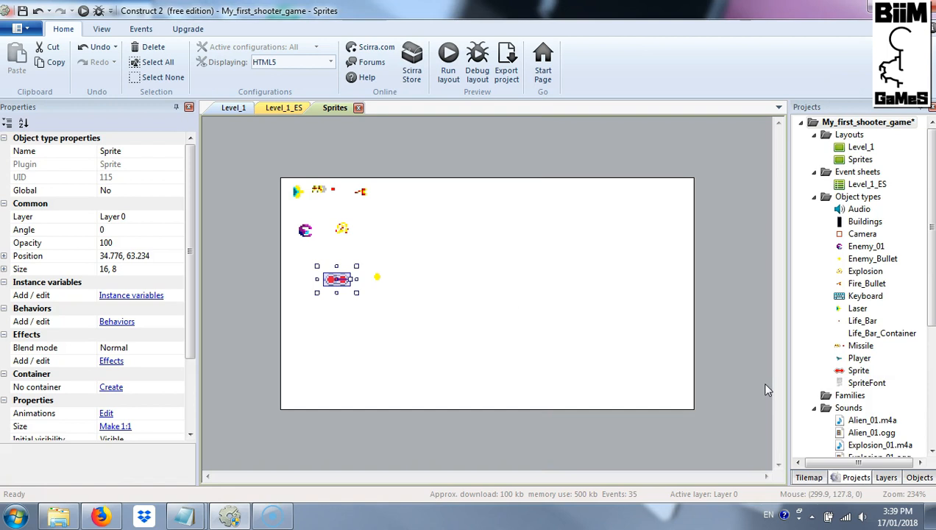
# Rename the new Sprite object type as Power_Up.
pyautogui.rightClick(854, 371)
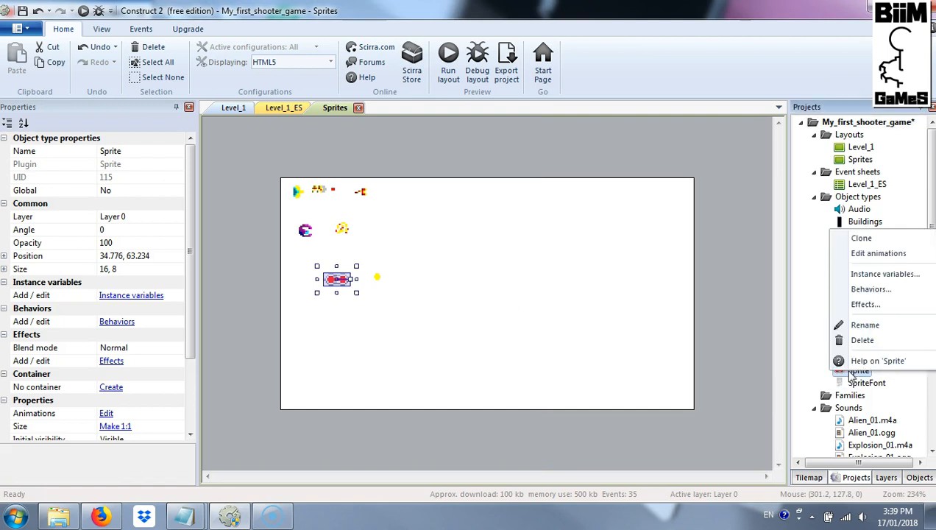
pyautogui.click(861, 325)
pyautogui.write('Power_Upo')
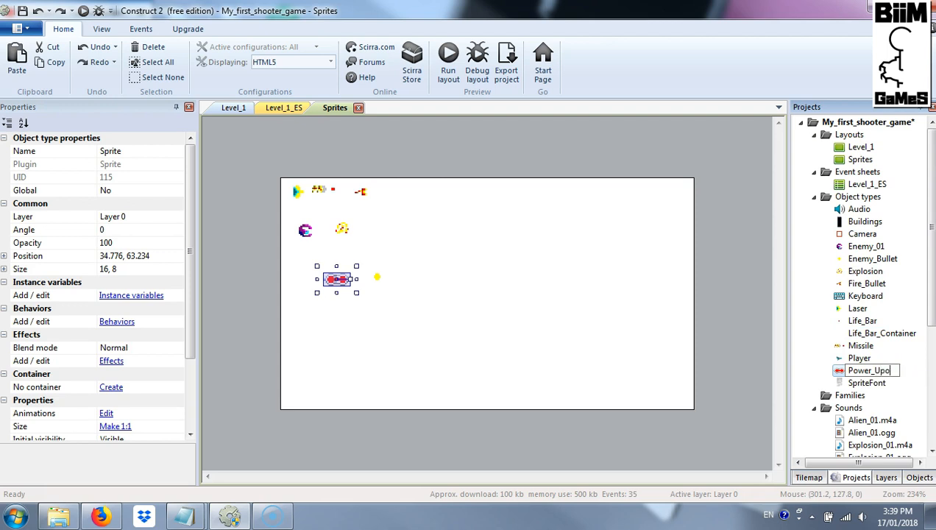
pyautogui.press('BackSpace')
pyautogui.press('Return')
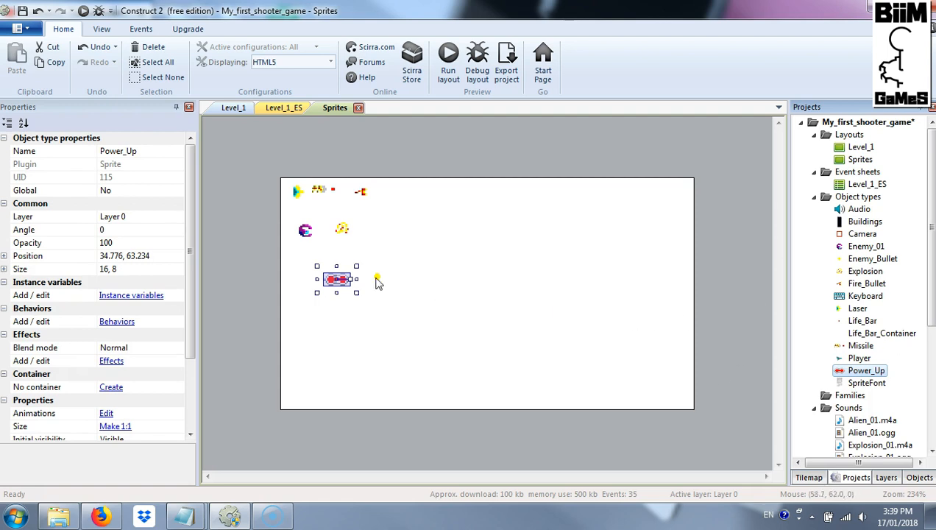
# Reopen the Power_Up animations and examine the Life frames enlarged, with their collision polygon.
pyautogui.doubleClick(868, 371)
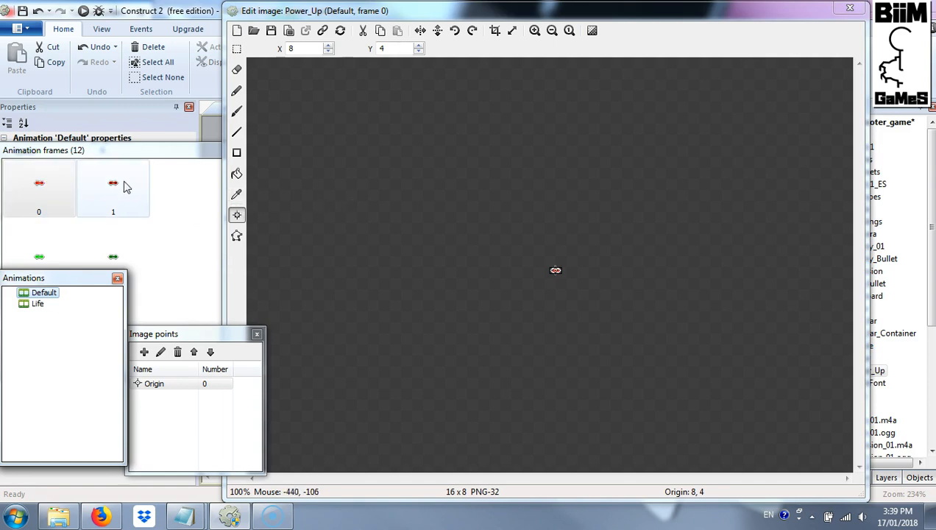
pyautogui.click(38, 304)
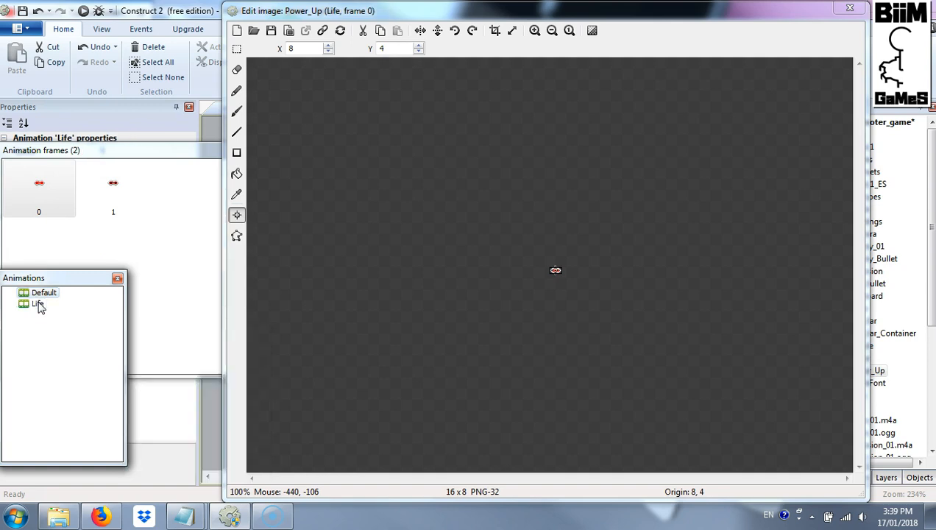
pyautogui.click(535, 30)
pyautogui.click(534, 31)
pyautogui.click(534, 30)
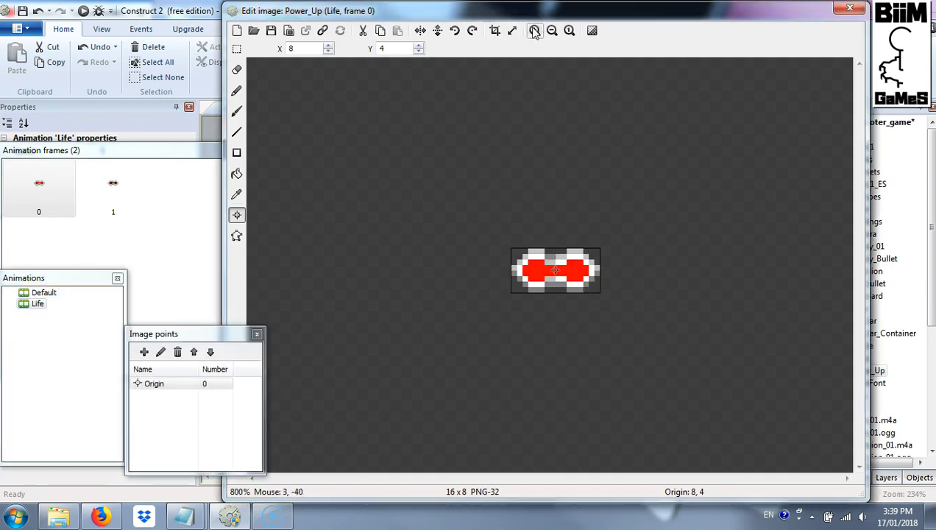
pyautogui.click(534, 30)
pyautogui.click(238, 235)
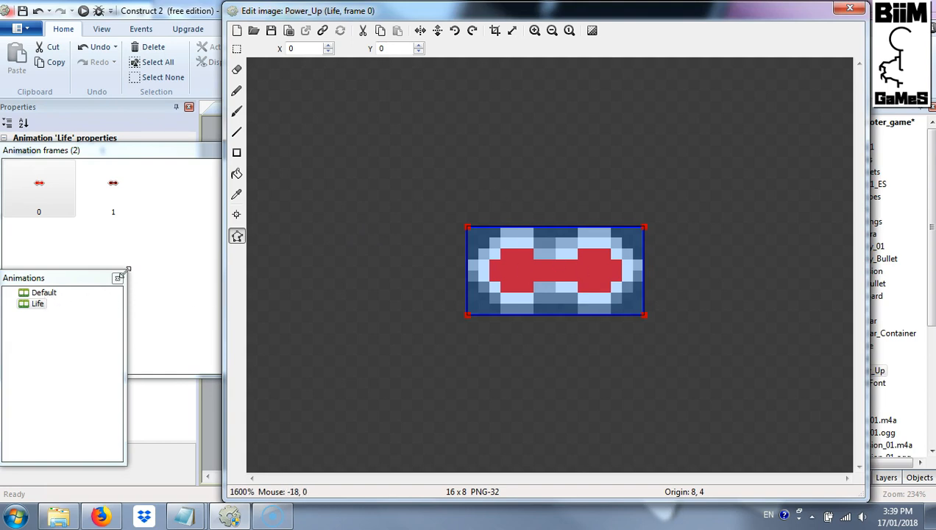
pyautogui.click(112, 177)
pyautogui.click(54, 195)
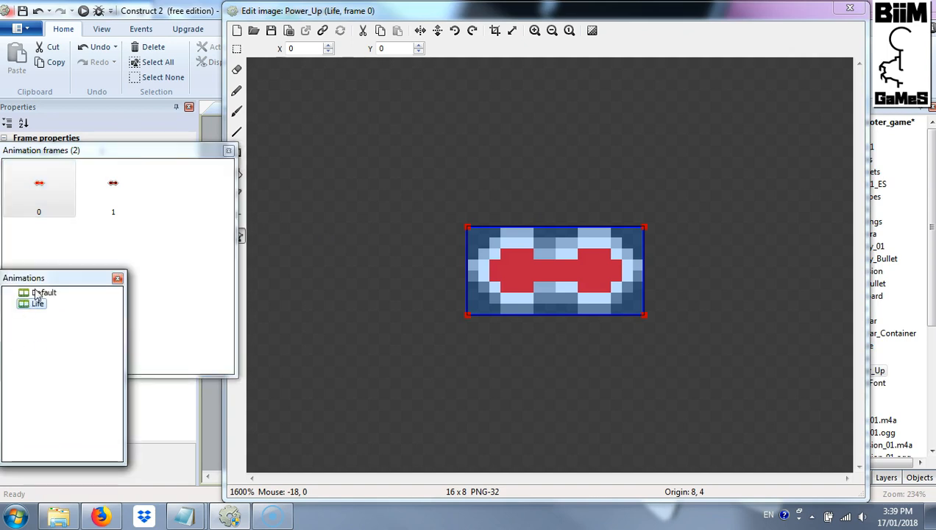
# Duplicate the Default animation and name the copy Speed.
pyautogui.click(40, 294)
pyautogui.rightClick(39, 295)
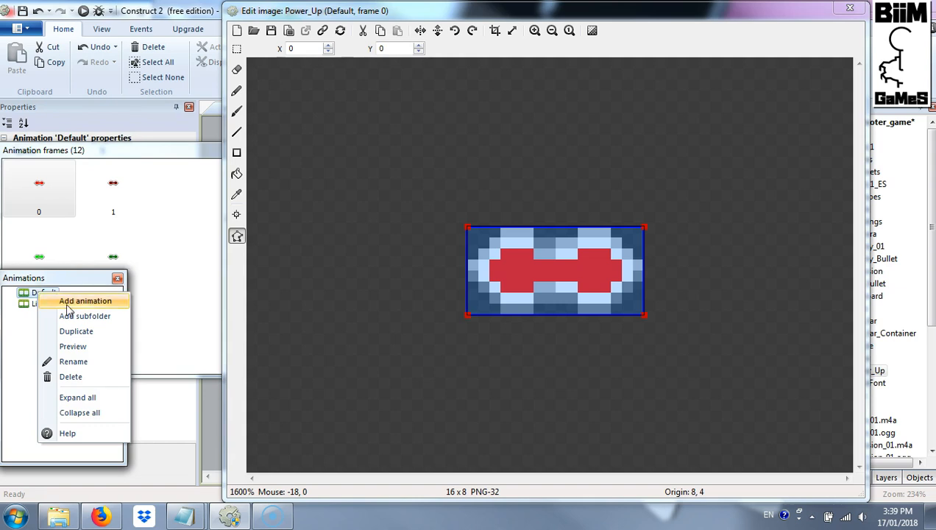
pyautogui.click(76, 331)
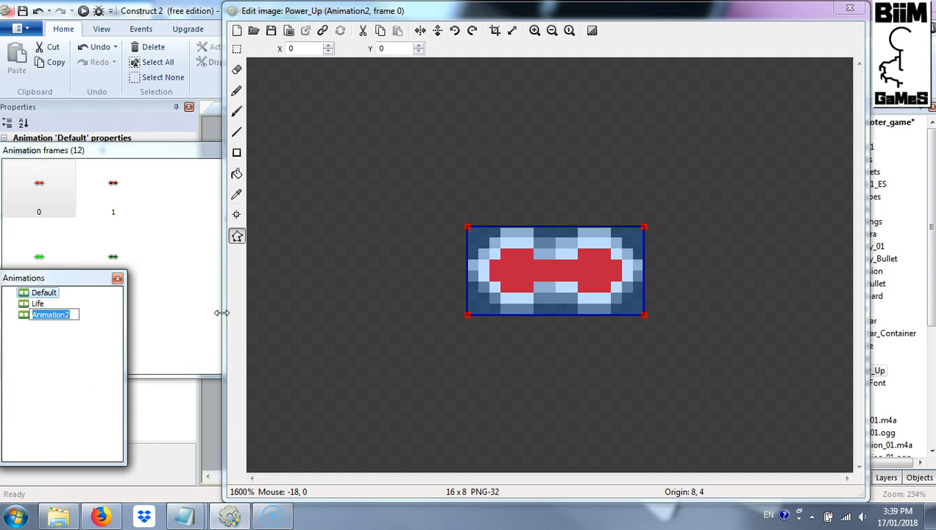
pyautogui.write('Speed')
pyautogui.press('Return')
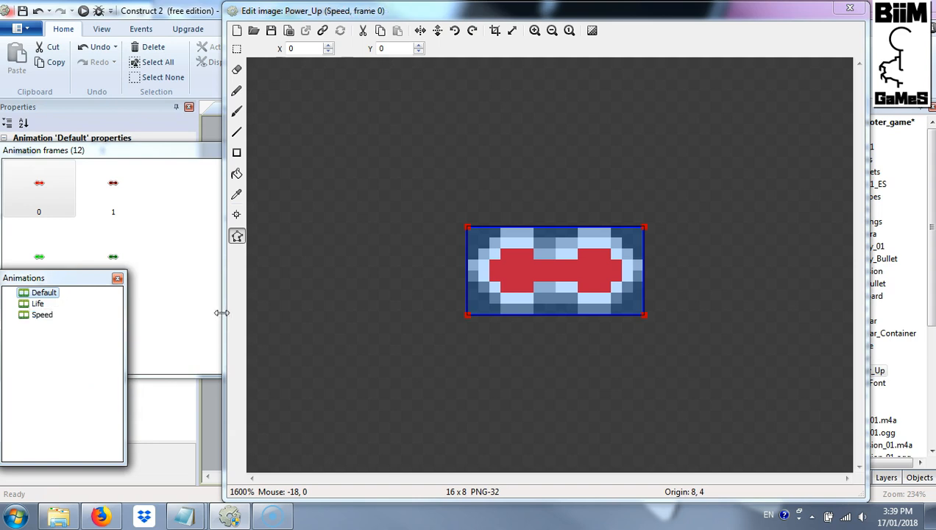
# In the Speed animation, delete every frame except the bright blue and dark blue ones.
pyautogui.click(41, 317)
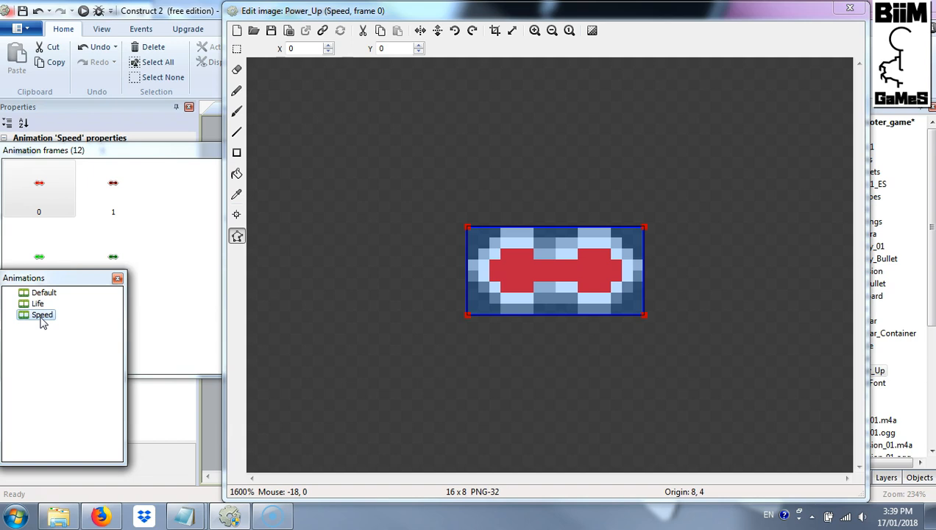
pyautogui.click(91, 153)
pyautogui.click(42, 195)
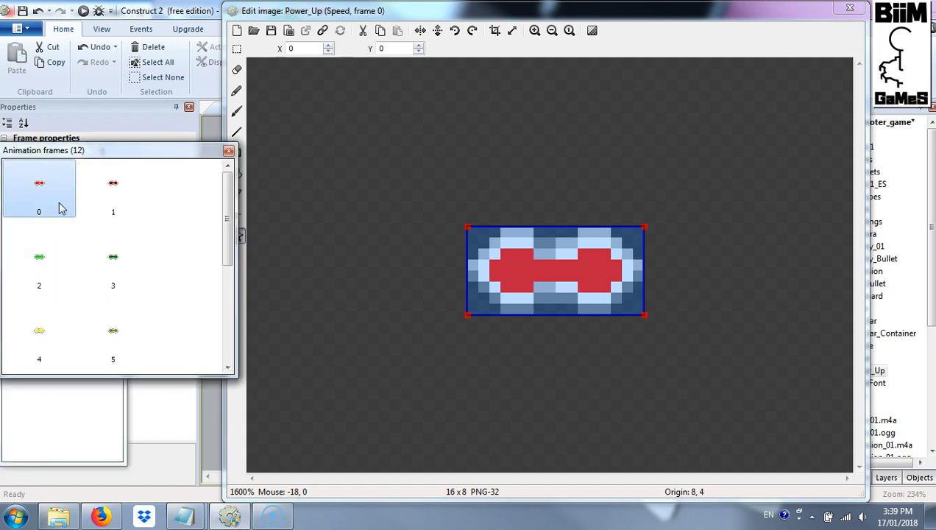
pyautogui.press('Delete')
pyautogui.press('Delete')
pyautogui.press('Delete')
pyautogui.press('Delete')
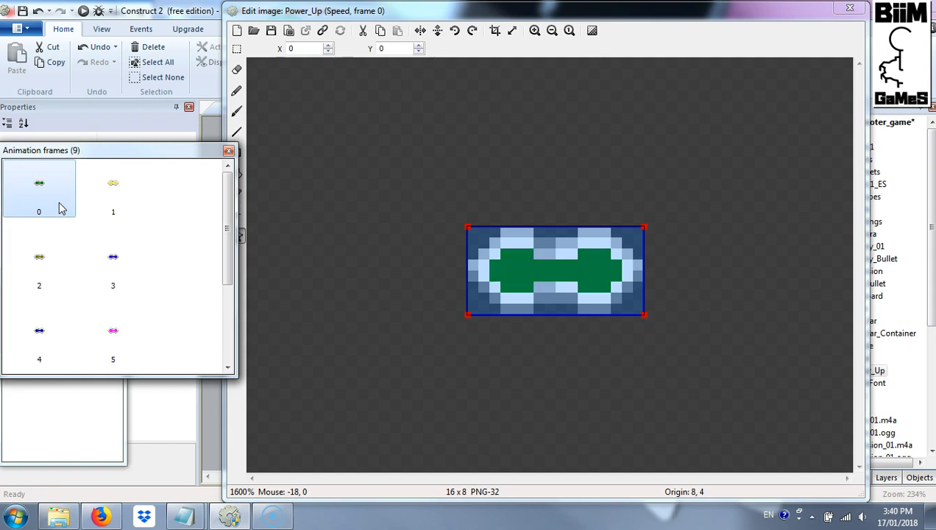
pyautogui.press('Delete')
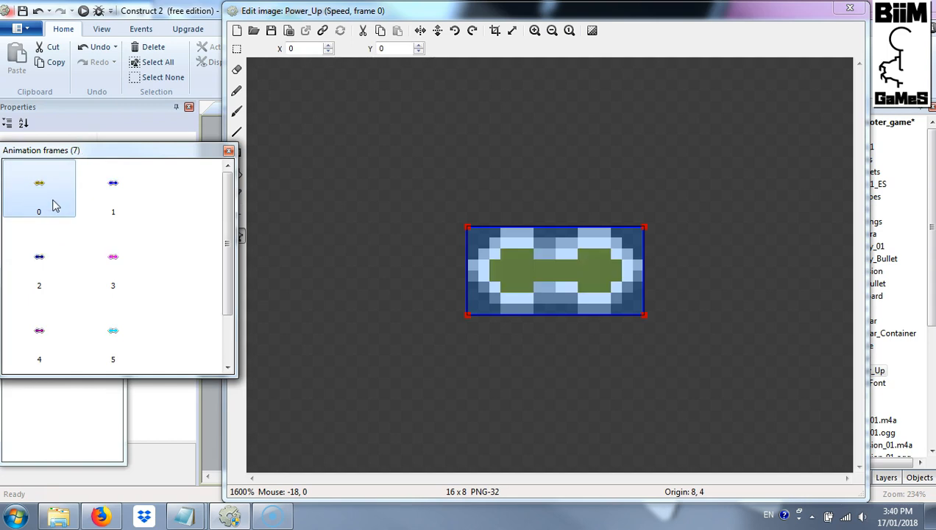
pyautogui.press('Delete')
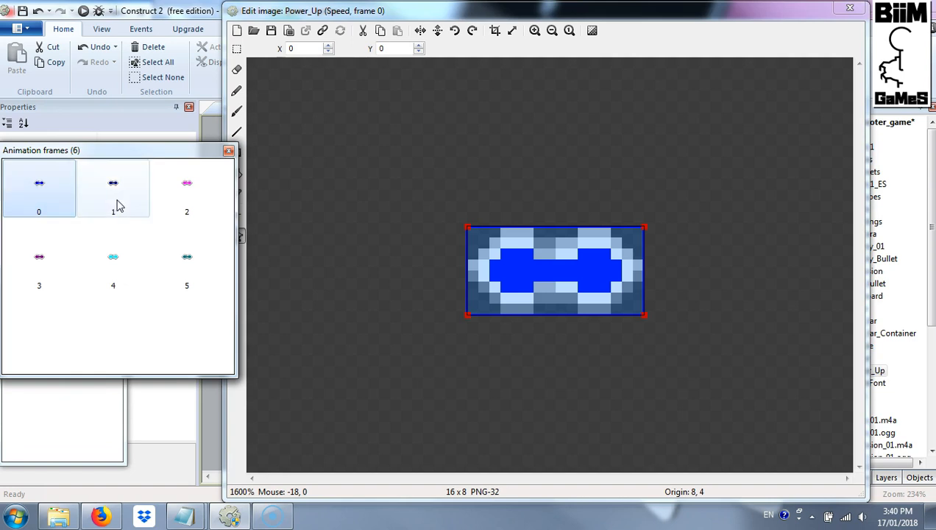
pyautogui.click(177, 209)
pyautogui.press('Delete')
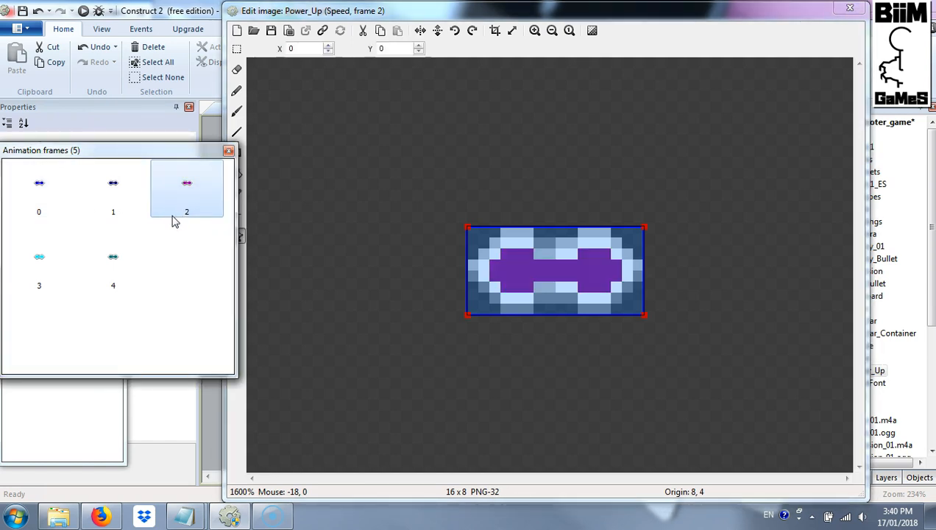
pyautogui.press('Delete')
pyautogui.press('Delete')
pyautogui.press('Delete')
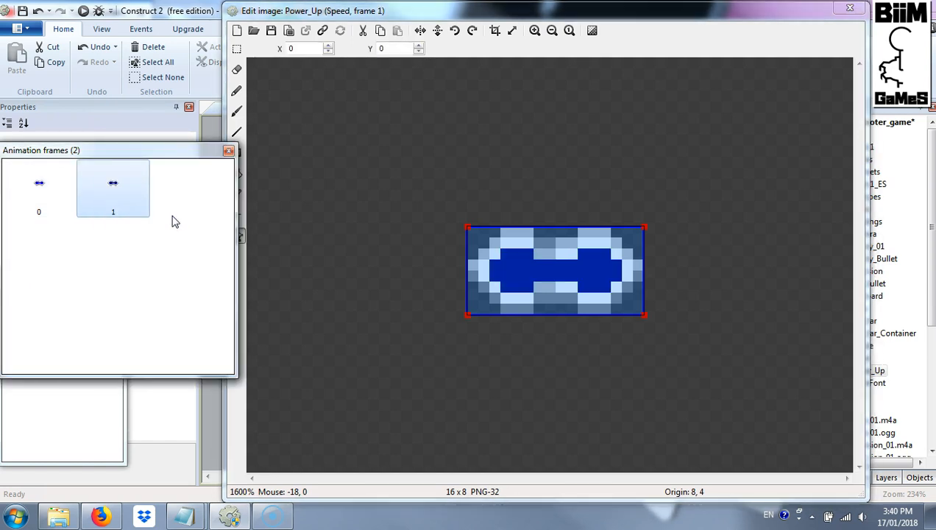
pyautogui.click(11, 192)
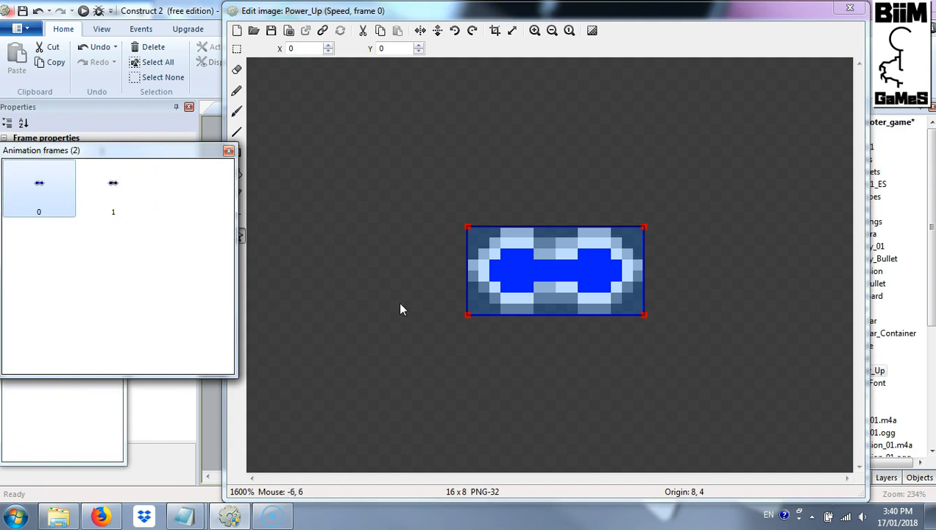
pyautogui.click(368, 291)
# Duplicate the Default animation and name the copy Laser.
pyautogui.click(46, 294)
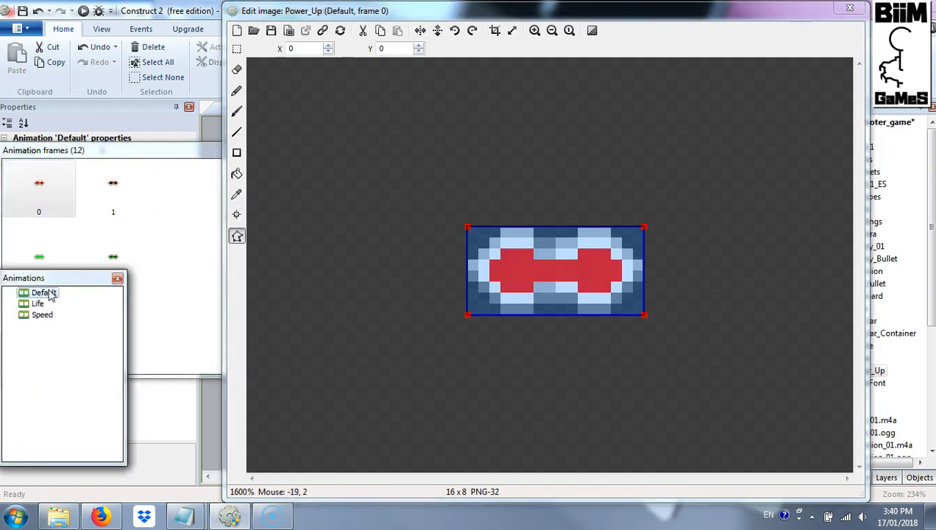
pyautogui.rightClick(48, 293)
pyautogui.click(89, 329)
pyautogui.write('Laser')
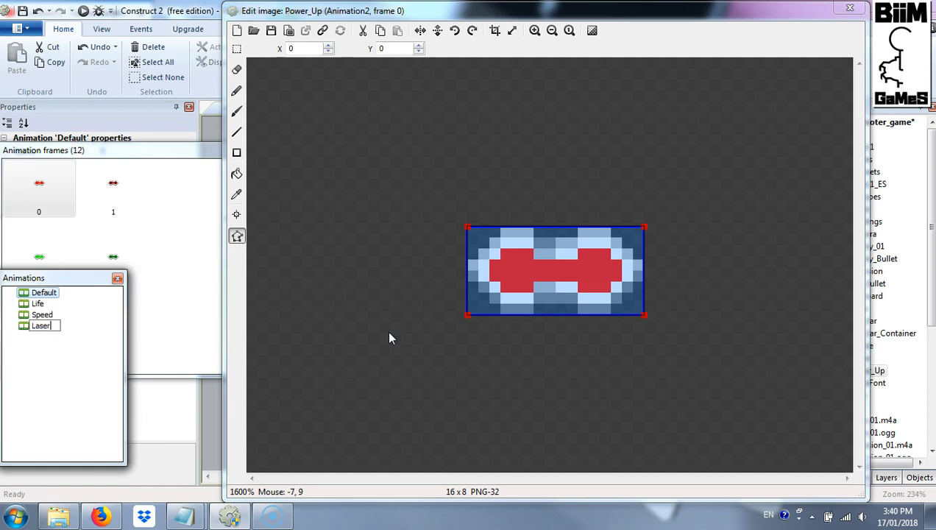
pyautogui.press('Return')
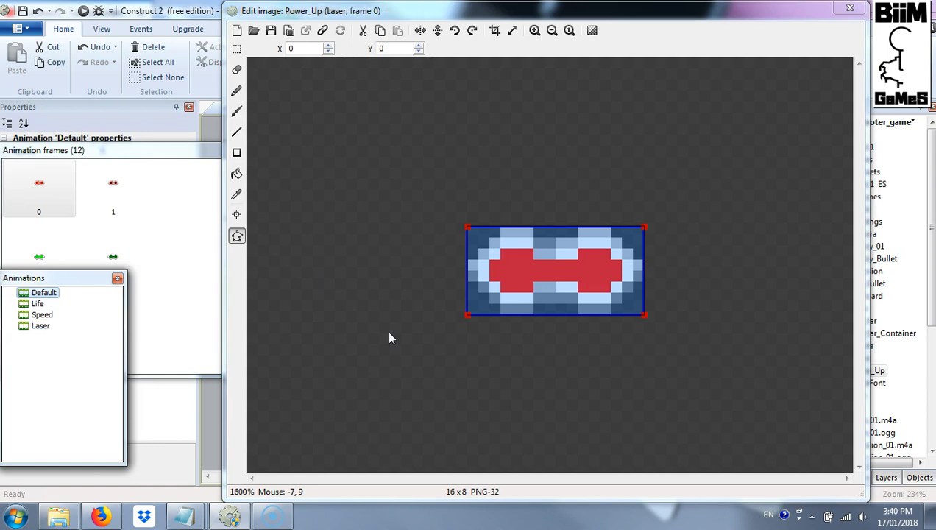
# In the Default animation, delete every frame except the bright yellow and dark yellow ones.
pyautogui.click(67, 202)
pyautogui.press('Delete')
pyautogui.press('Delete')
pyautogui.press('Delete')
pyautogui.press('Delete')
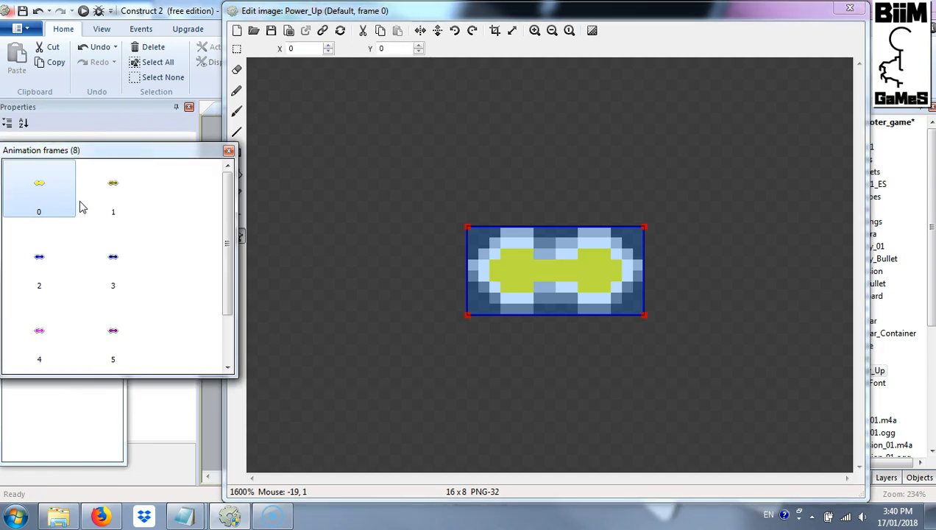
pyautogui.click(57, 268)
pyautogui.press('Delete')
pyautogui.press('Delete')
pyautogui.press('Delete')
pyautogui.press('Delete')
pyautogui.press('Delete')
pyautogui.press('Delete')
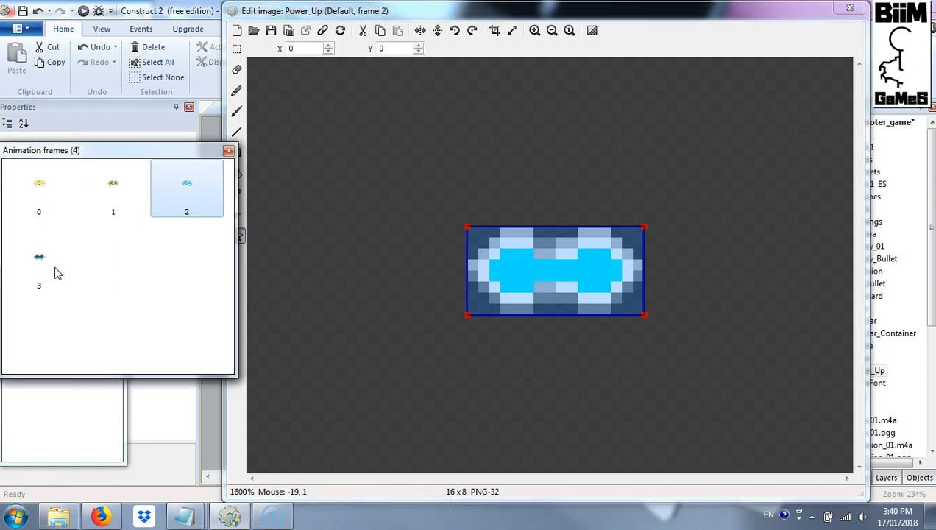
# Duplicate the Default animation and name the copy Missile.
pyautogui.click(60, 407)
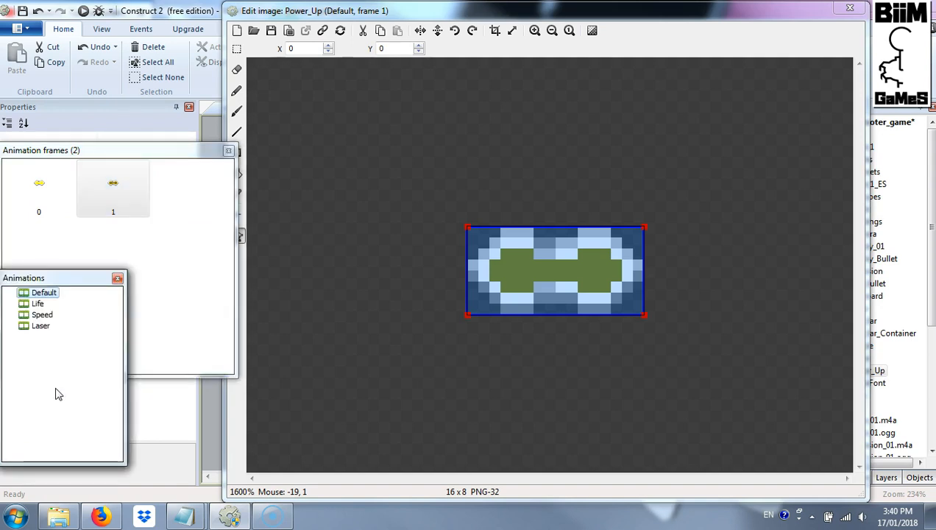
pyautogui.rightClick(45, 294)
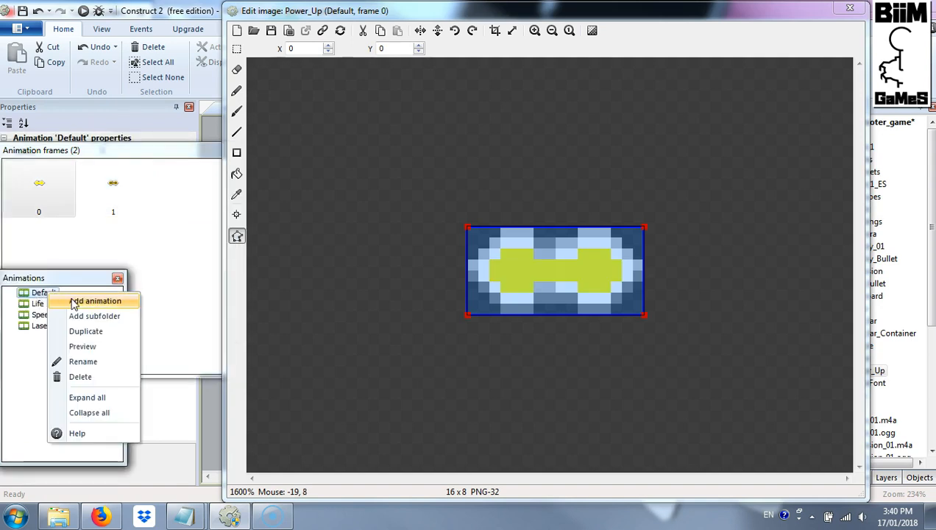
pyautogui.click(84, 333)
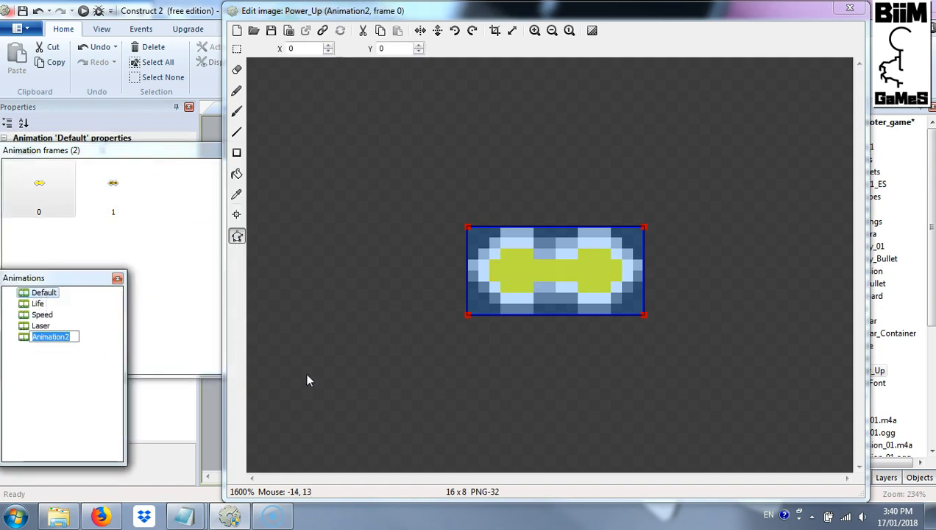
pyautogui.write('IMissile')
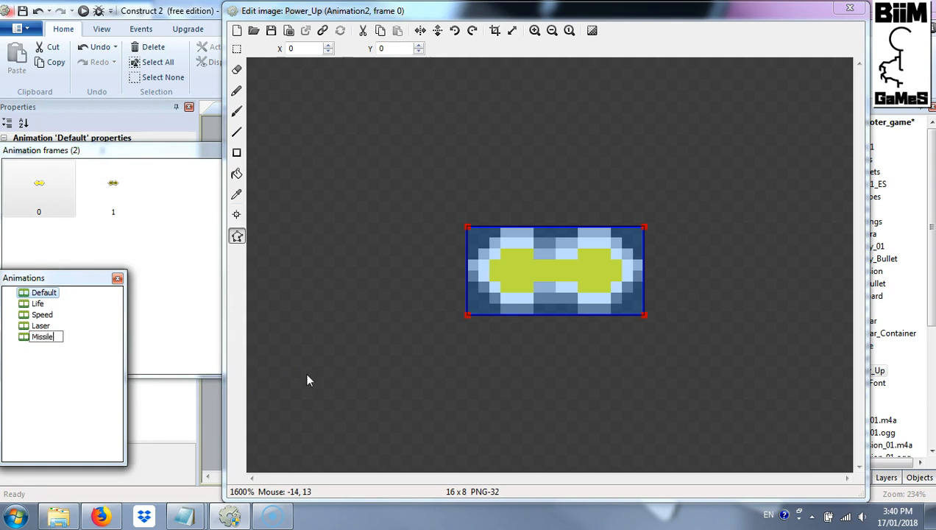
pyautogui.press('Return')
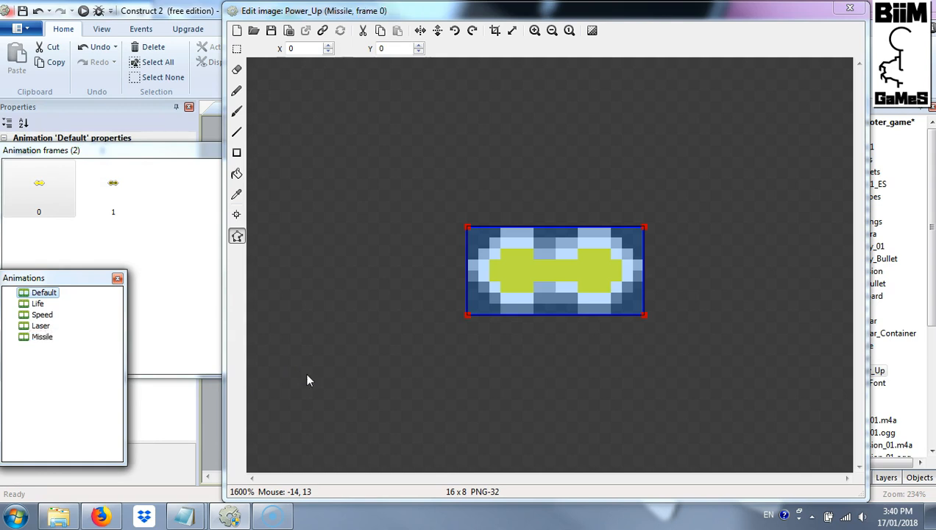
# Check the frames of every animation in the list and delete the Missile animation.
pyautogui.click(42, 340)
pyautogui.click(43, 293)
pyautogui.click(38, 304)
pyautogui.click(42, 315)
pyautogui.click(41, 326)
pyautogui.click(42, 337)
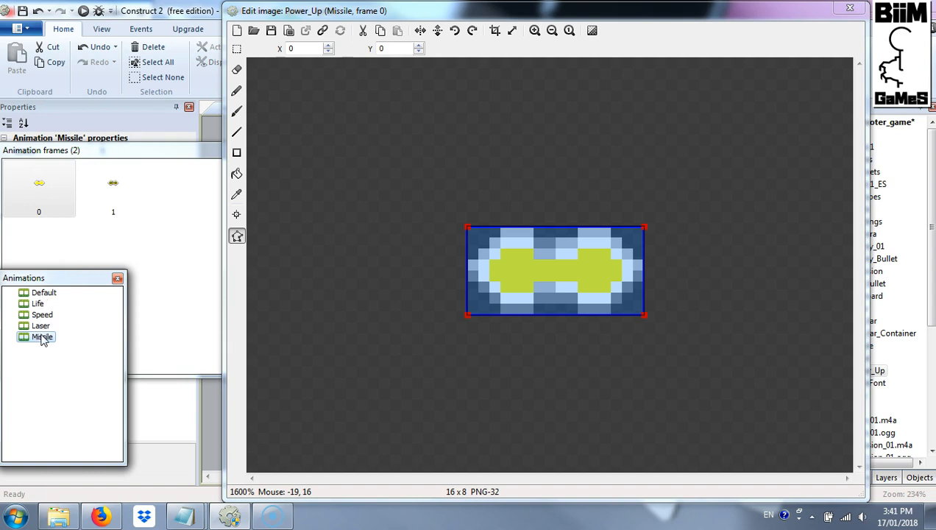
pyautogui.click(40, 326)
pyautogui.click(42, 337)
pyautogui.press('Delete')
pyautogui.click(140, 404)
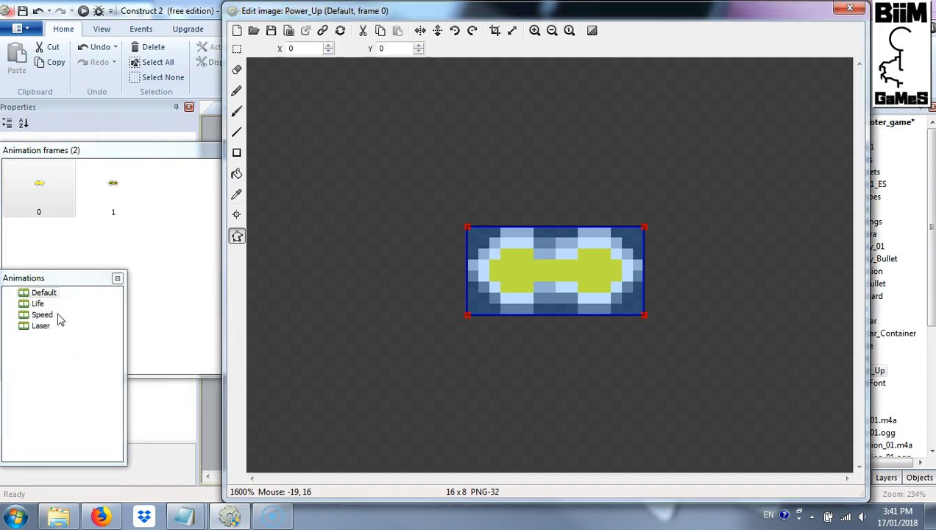
# Move the Animations window clear of the frame list and rename the Laser animation containing all the colours as Default_.
pyautogui.click(46, 294)
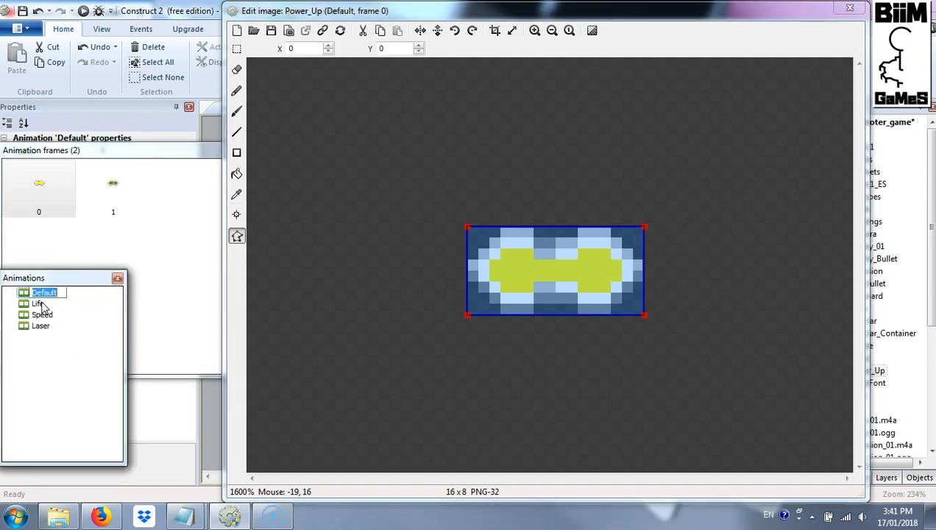
pyautogui.click(38, 304)
pyautogui.moveTo(89, 270); pyautogui.dragTo(300, 248)
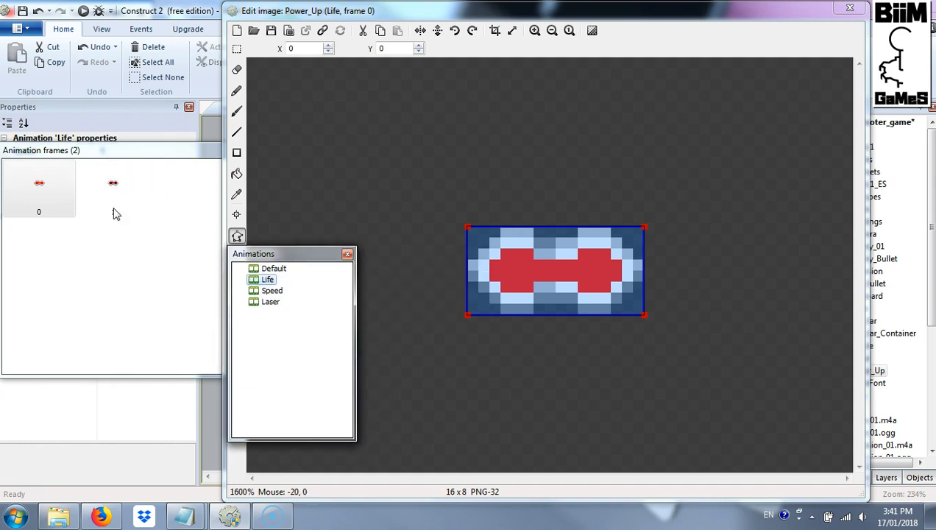
pyautogui.click(269, 292)
pyautogui.click(268, 304)
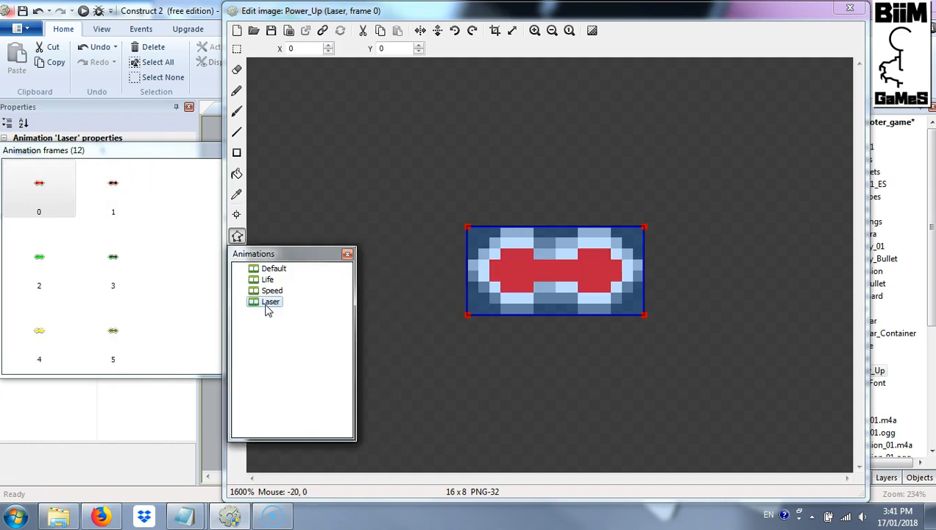
pyautogui.rightClick(268, 310)
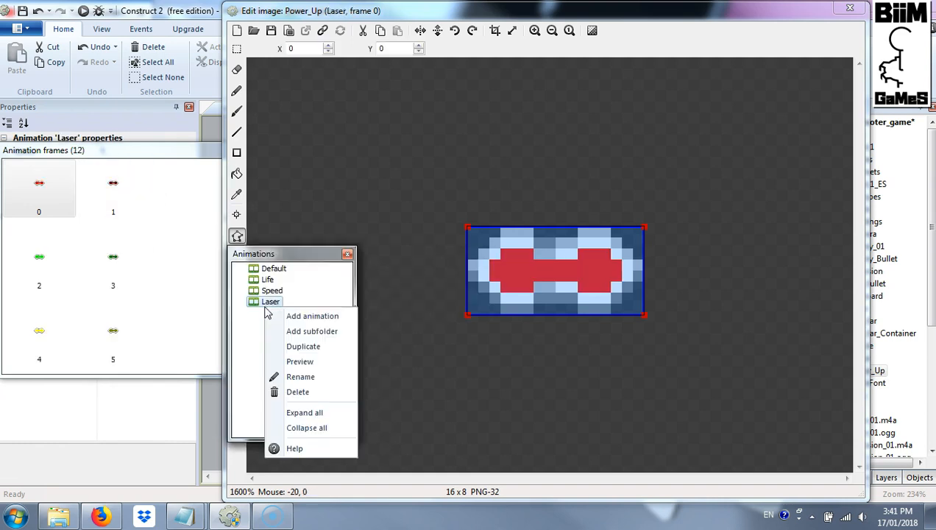
pyautogui.click(302, 377)
pyautogui.write('Default')
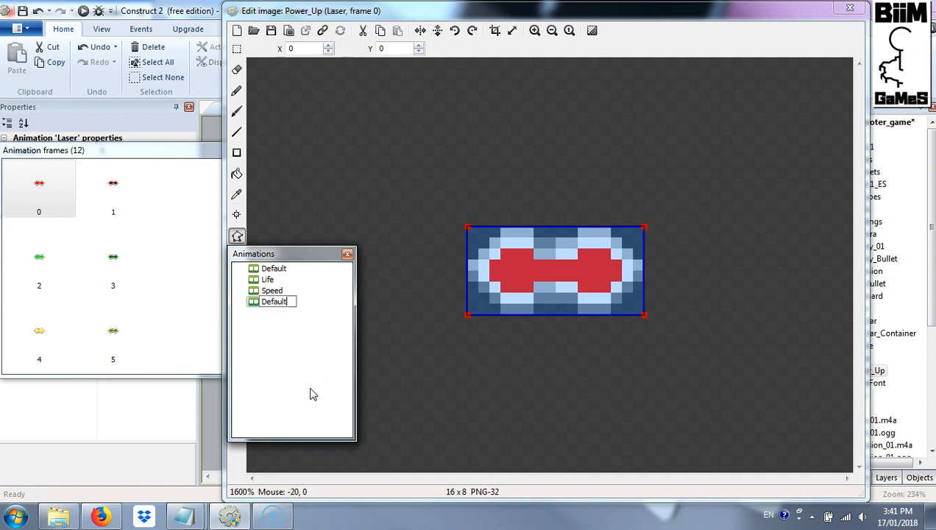
pyautogui.write('_')
pyautogui.press('Return')
# Rename the Default animation holding only the two yellow frames as Laser.
pyautogui.click(280, 269)
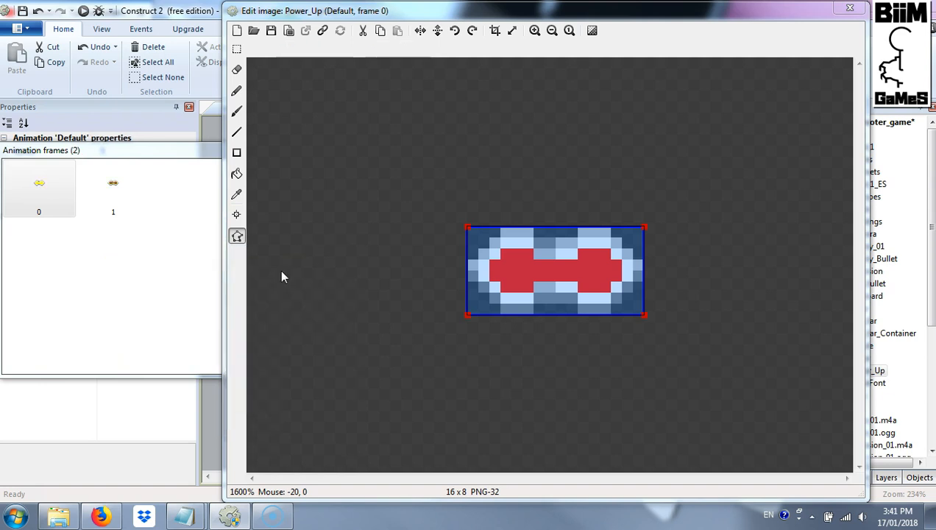
pyautogui.rightClick(284, 273)
pyautogui.click(330, 340)
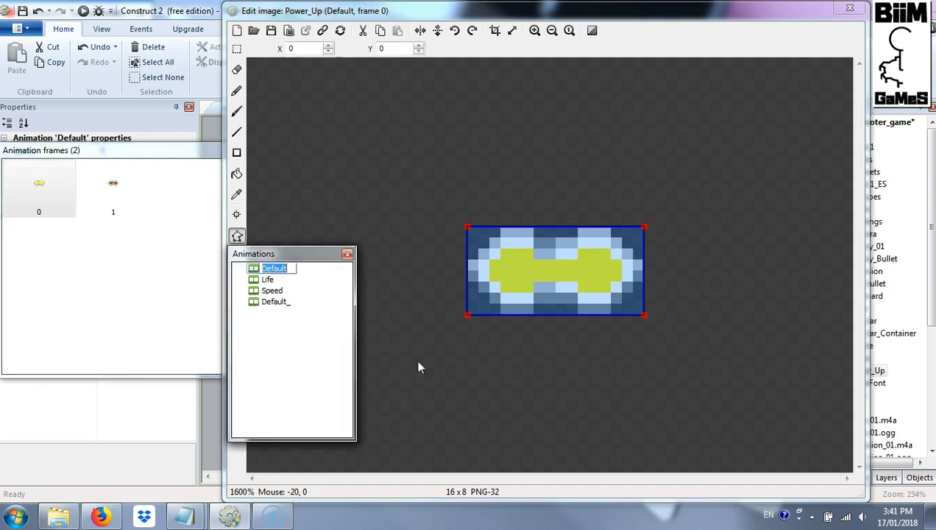
pyautogui.write('Laser')
pyautogui.press('Return')
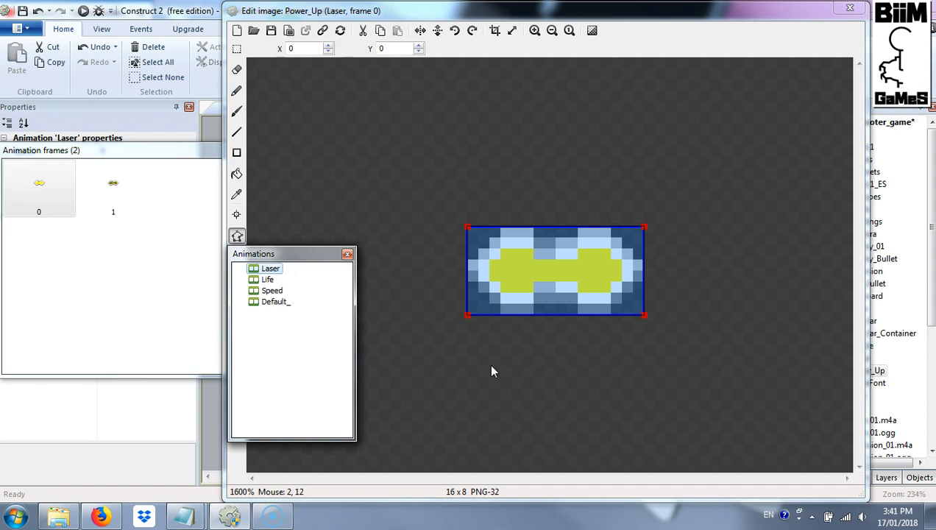
# Duplicate the Default_ animation that contains all the coloured frames.
pyautogui.click(278, 305)
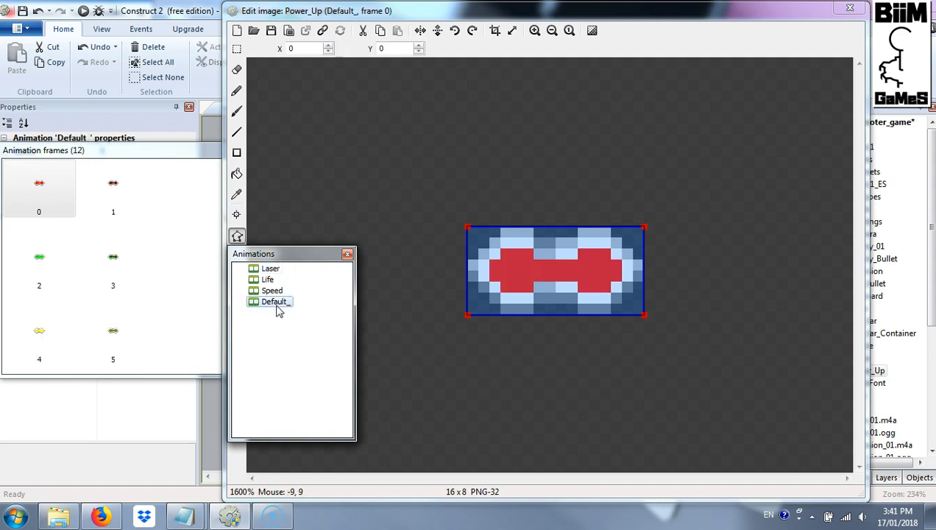
pyautogui.rightClick(278, 306)
pyautogui.click(308, 345)
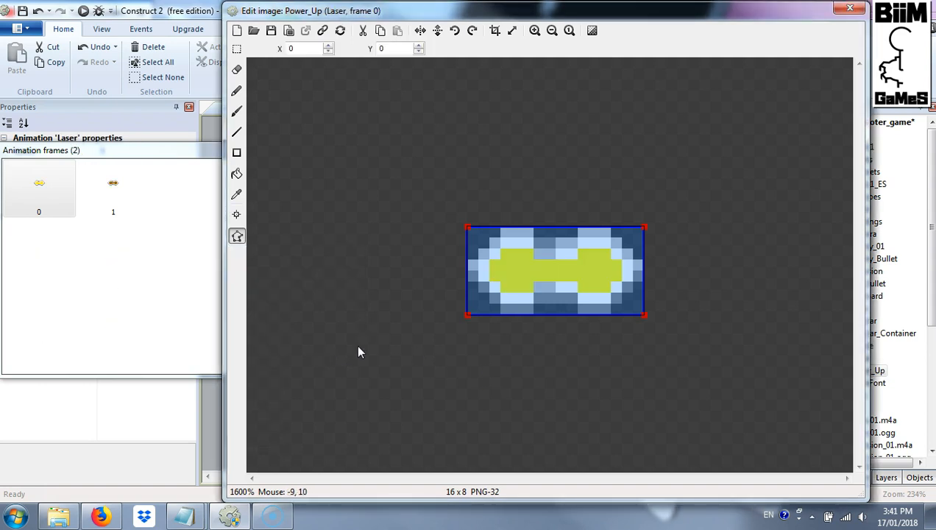